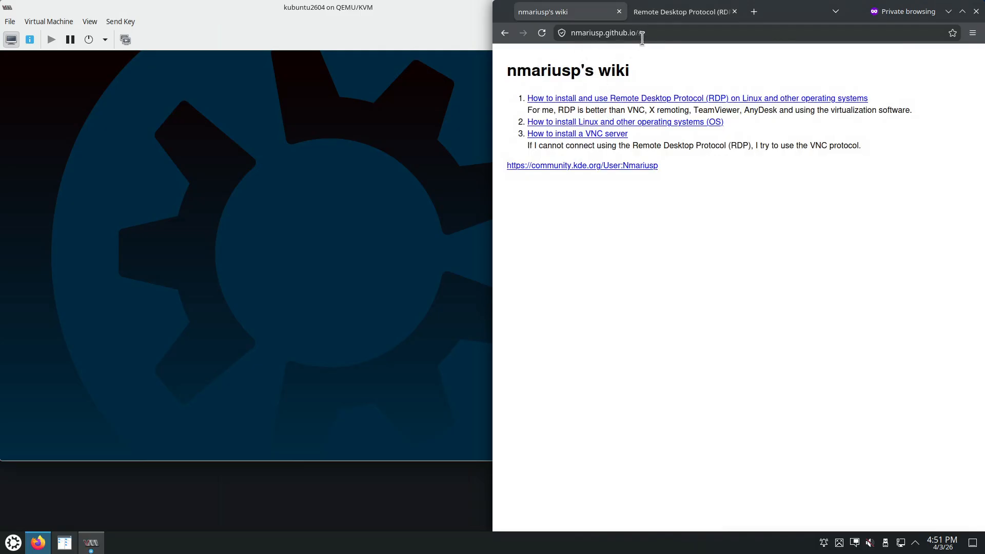
# Step: Review the Kubuntu >= 25.10 xrdp install command on the Remote Desktop Protocol page, highlighting the plasma-session-x11 package
pyautogui.click(682, 17)
pyautogui.scroll(-4, 671, 201)
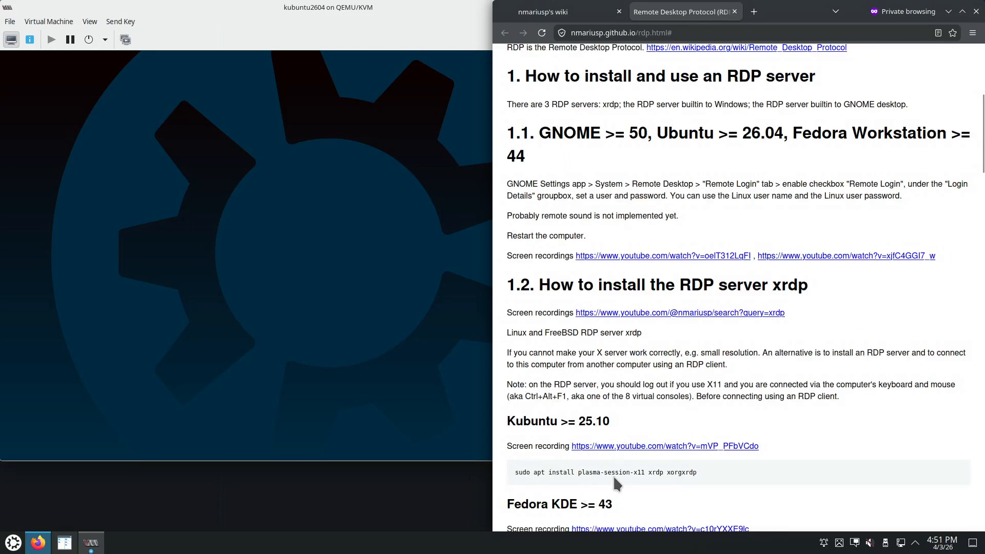
pyautogui.doubleClick(681, 473)
pyautogui.click(652, 473)
pyautogui.doubleClick(651, 473)
pyautogui.moveTo(578, 473); pyautogui.dragTo(645, 472)
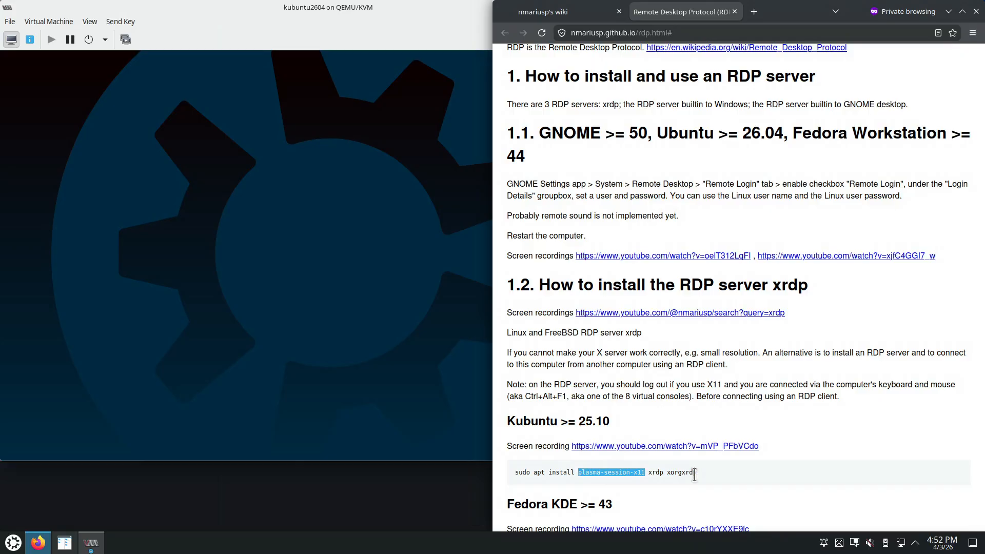
# Step: Log in to the kubuntu2604 virtual machine with the account password and close the Welcome Center
pyautogui.click(296, 274)
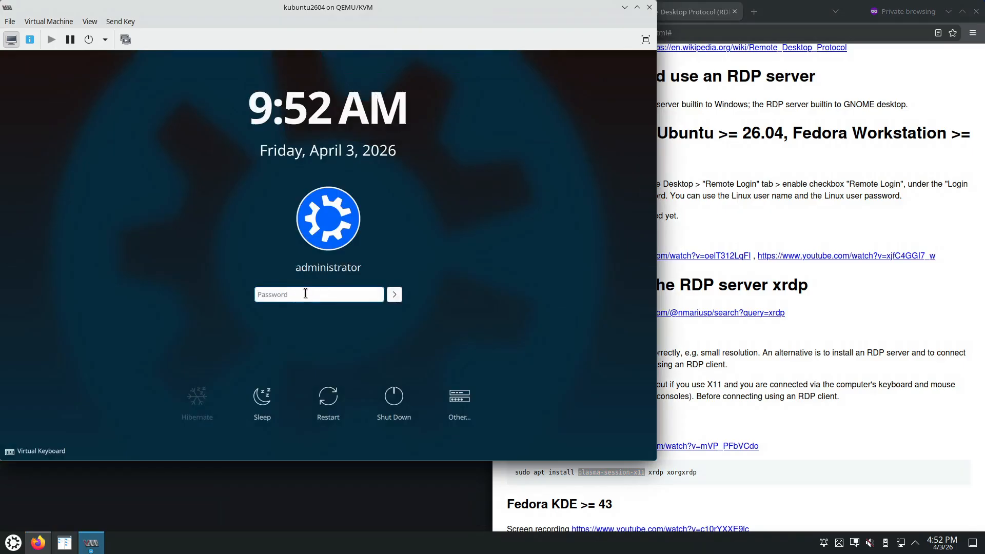
pyautogui.write('••')
pyautogui.press('Return')
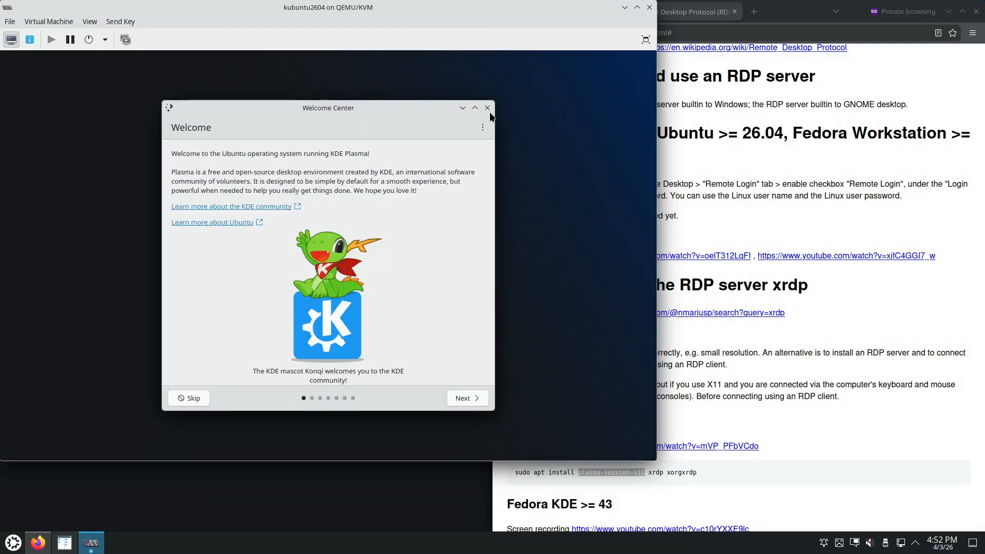
pyautogui.click(487, 108)
# Step: Open Konsole in the virtual machine and tile it to the left half of the guest desktop
pyautogui.click(13, 450)
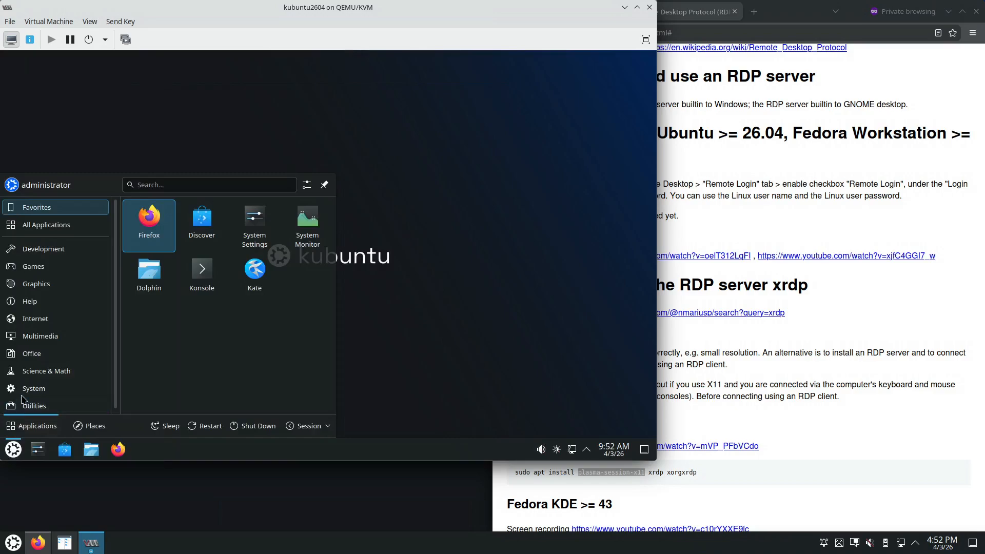
pyautogui.click(202, 272)
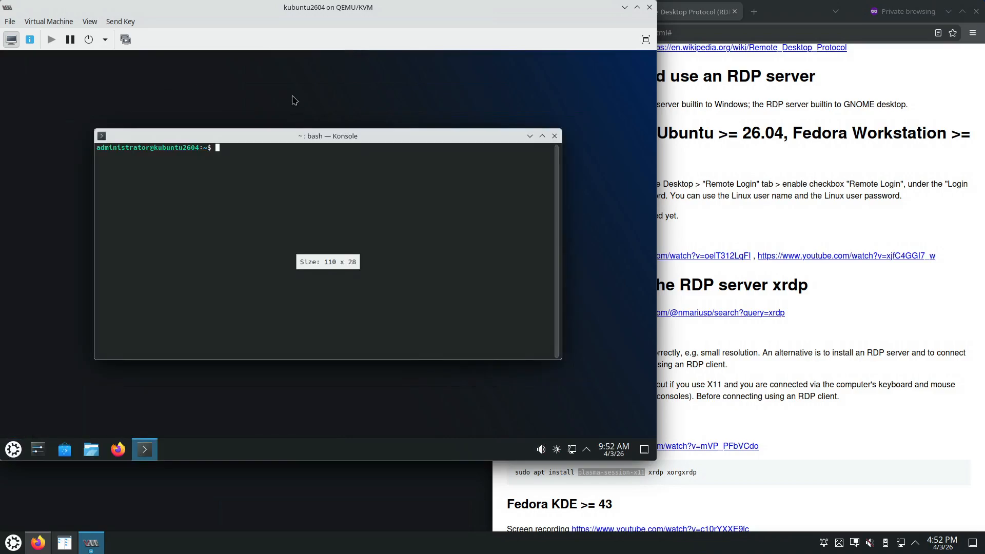
pyautogui.moveTo(313, 141); pyautogui.dragTo(0, 231)
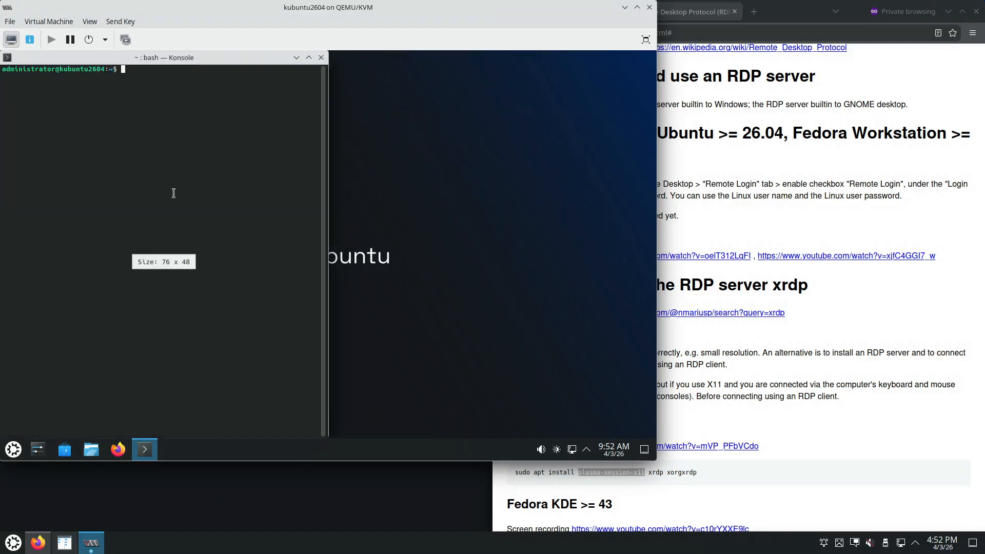
# Step: Run sudo apt install plasma-session-x11 xrdp xorgxrdp in the guest terminal, entering the sudo password and accepting the installation
pyautogui.click(714, 474)
pyautogui.moveTo(714, 474); pyautogui.dragTo(517, 475)
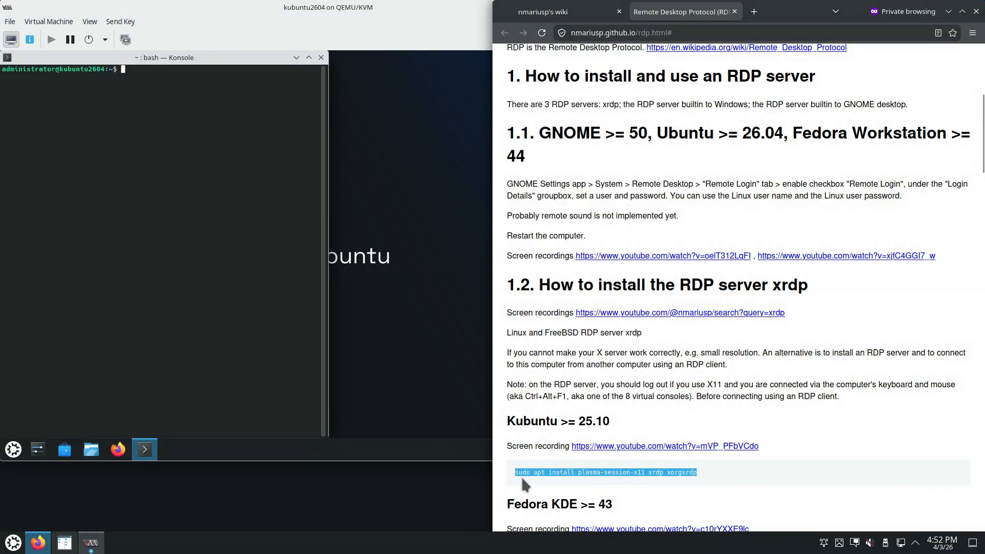
pyautogui.click(195, 80)
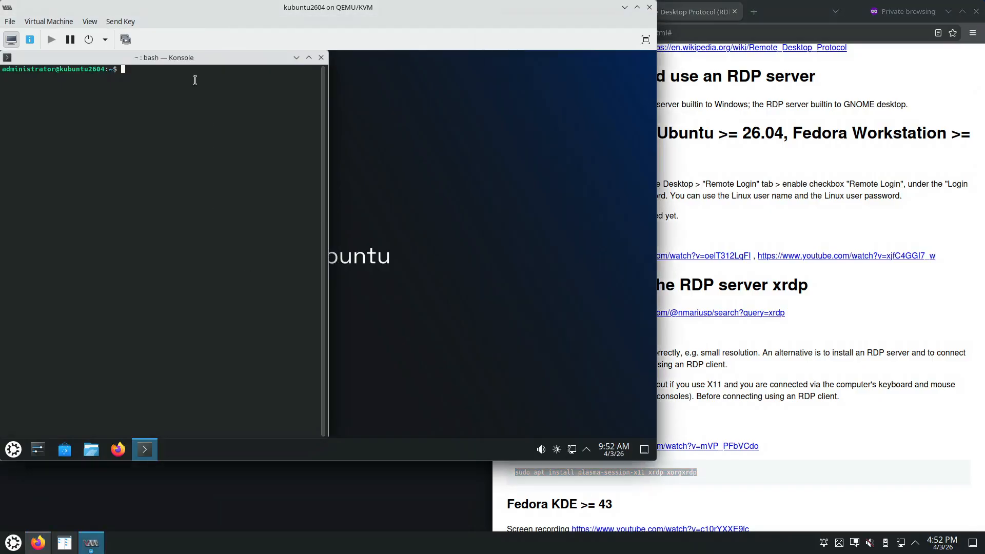
pyautogui.write('sudo apt')
pyautogui.write('install plasma-session-x11 xr')
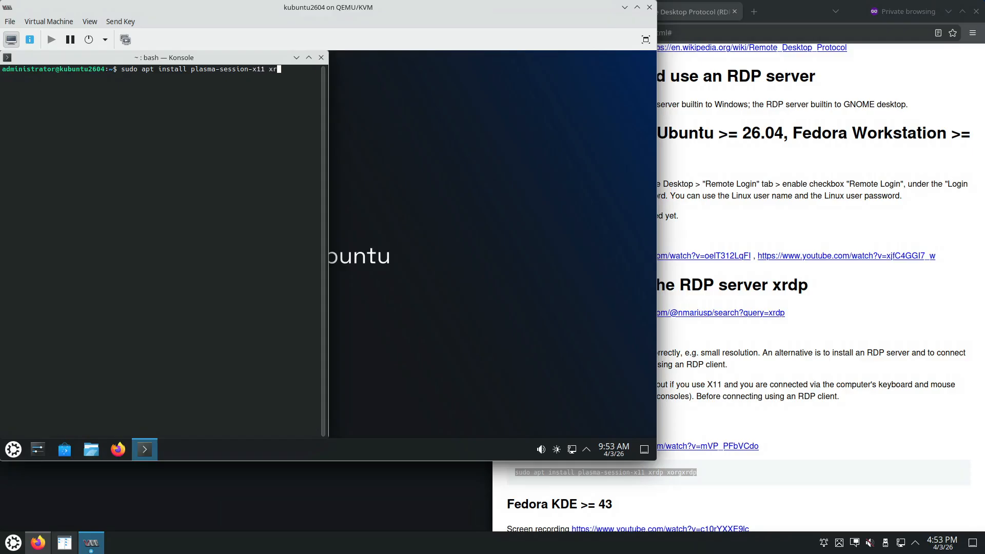
pyautogui.write('dp xorgxrdp')
pyautogui.press('Return')
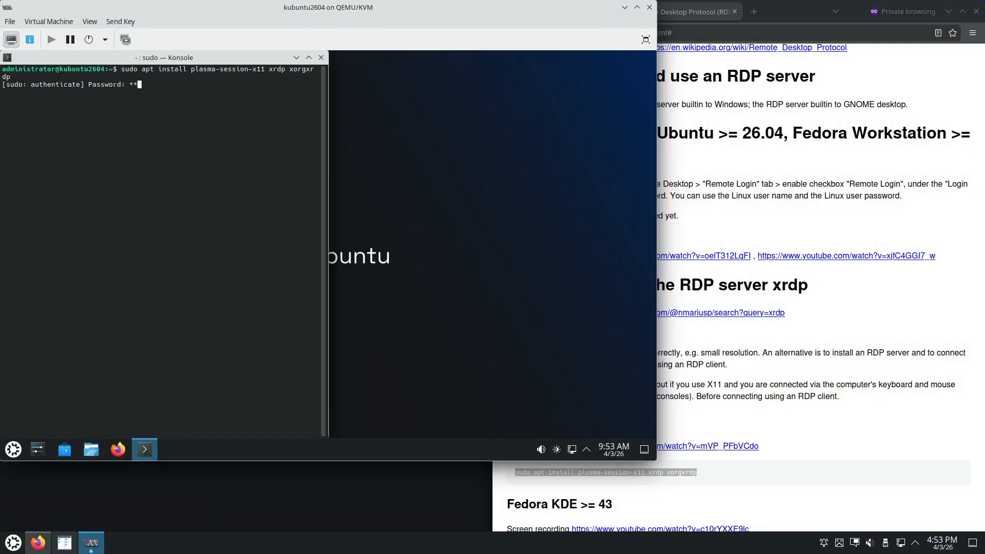
pyautogui.press('Return')
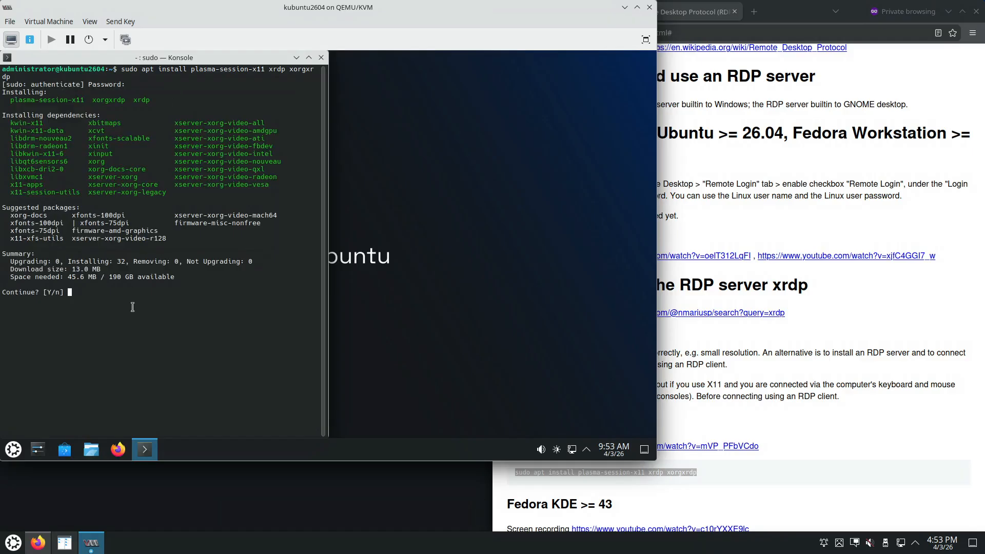
pyautogui.press('Return')
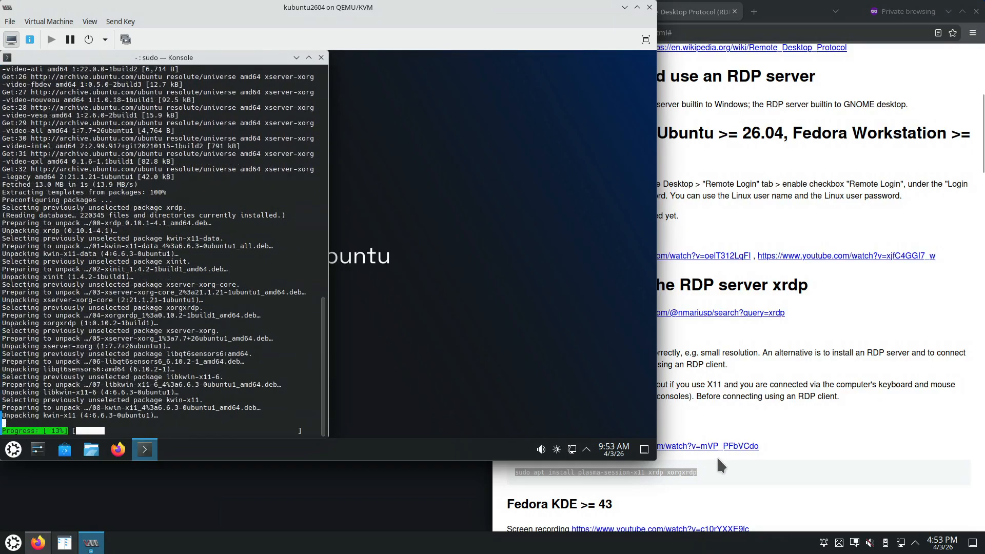
# Step: Highlight the three package names in the wiki's install command, and restart the virtual machine
pyautogui.click(705, 482)
pyautogui.keyDown('shift'); pyautogui.click(579, 472); pyautogui.keyUp('shift')
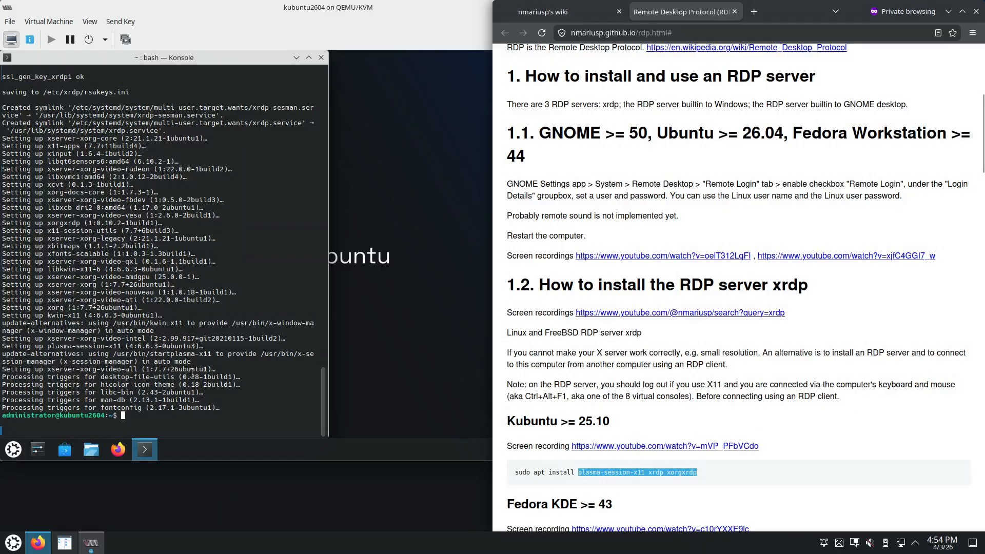
pyautogui.click(27, 445)
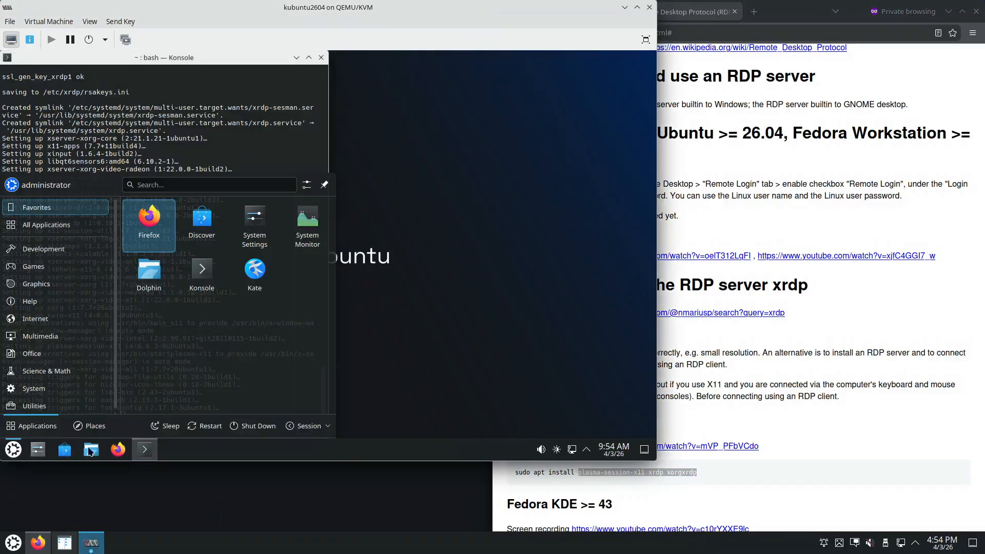
pyautogui.click(205, 426)
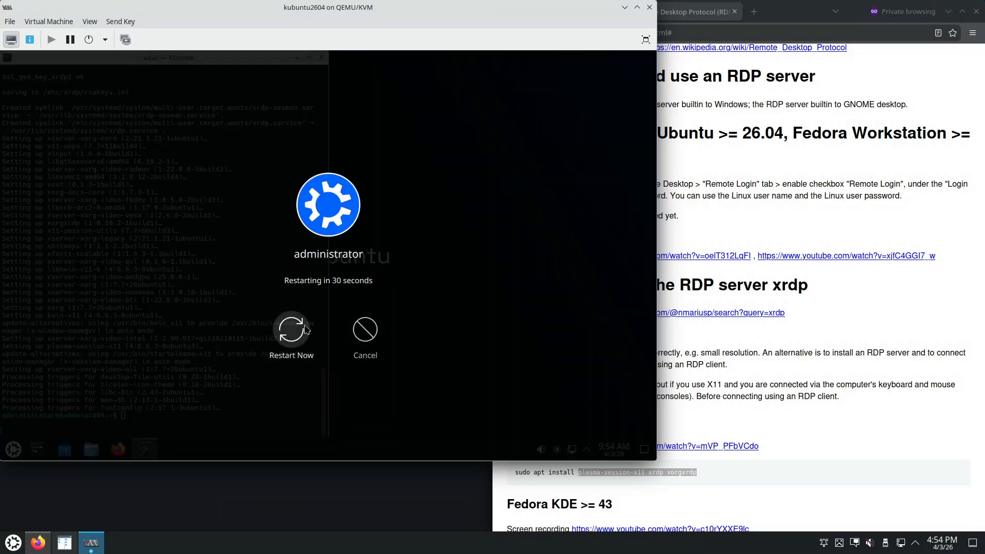
pyautogui.click(293, 329)
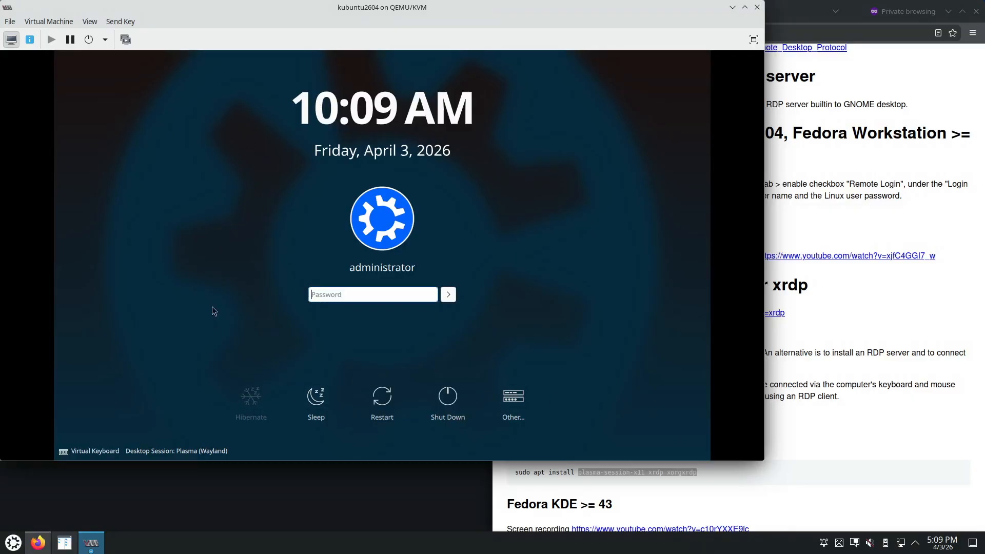
# Step: Check which desktop sessions the guest's login screen offers, without changing the selected session
pyautogui.click(213, 456)
pyautogui.click(267, 454)
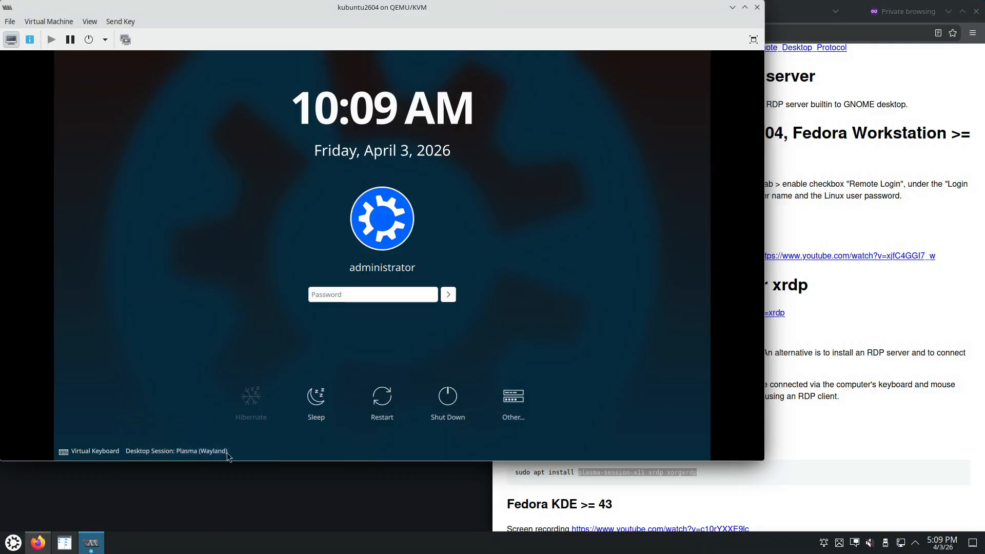
pyautogui.click(200, 456)
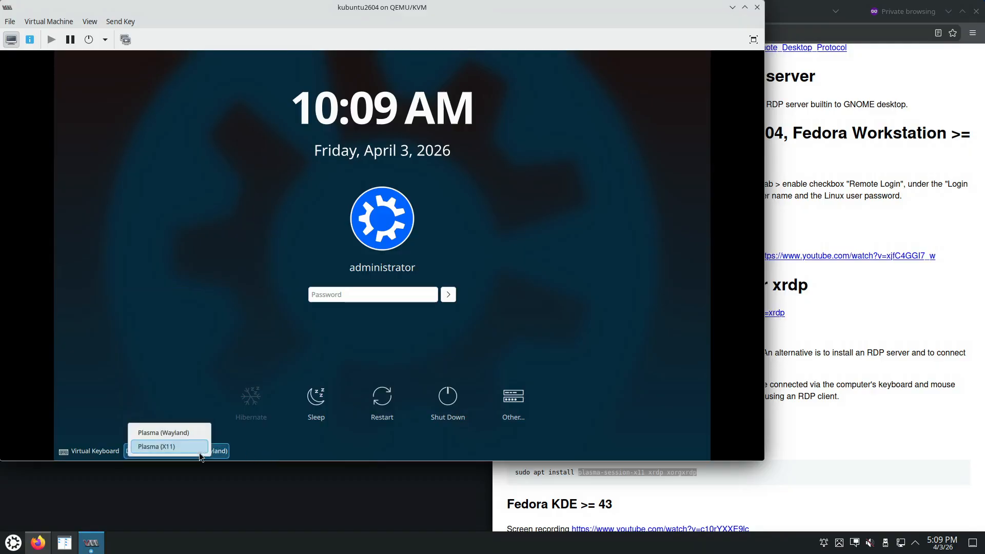
pyautogui.click(255, 449)
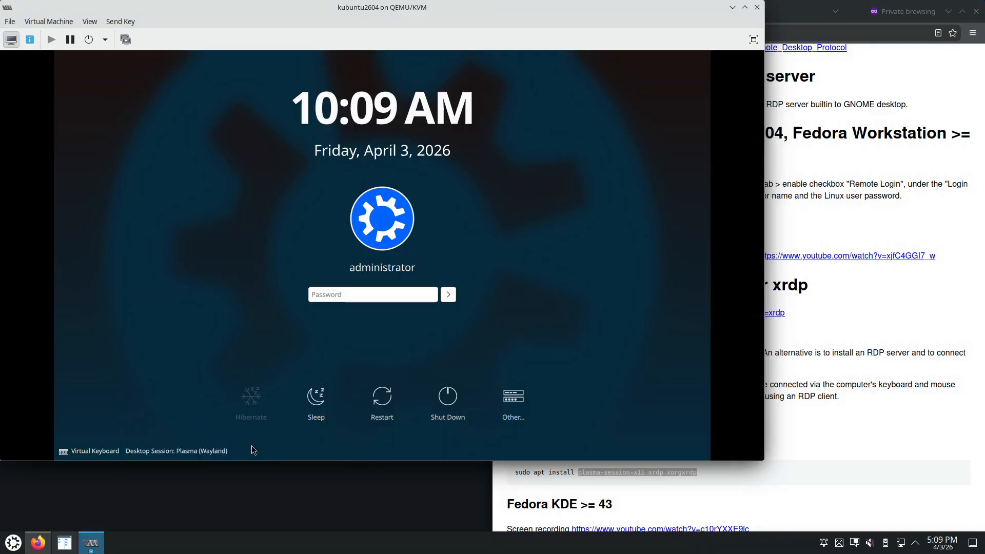
# Step: Examine the wiki page's section on the Linux and FreeBSD client xfreerdp, including its example command lines
pyautogui.click(803, 465)
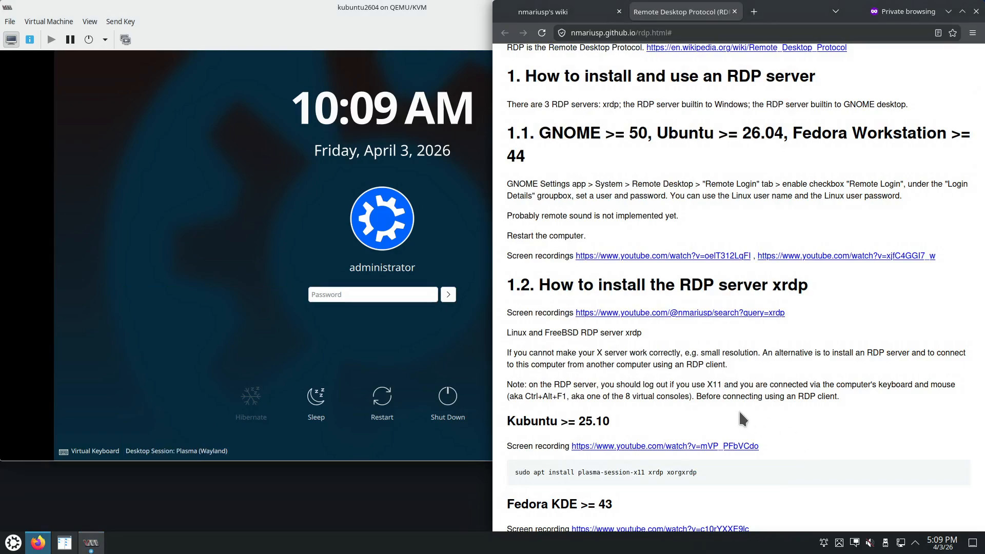
pyautogui.press('End')
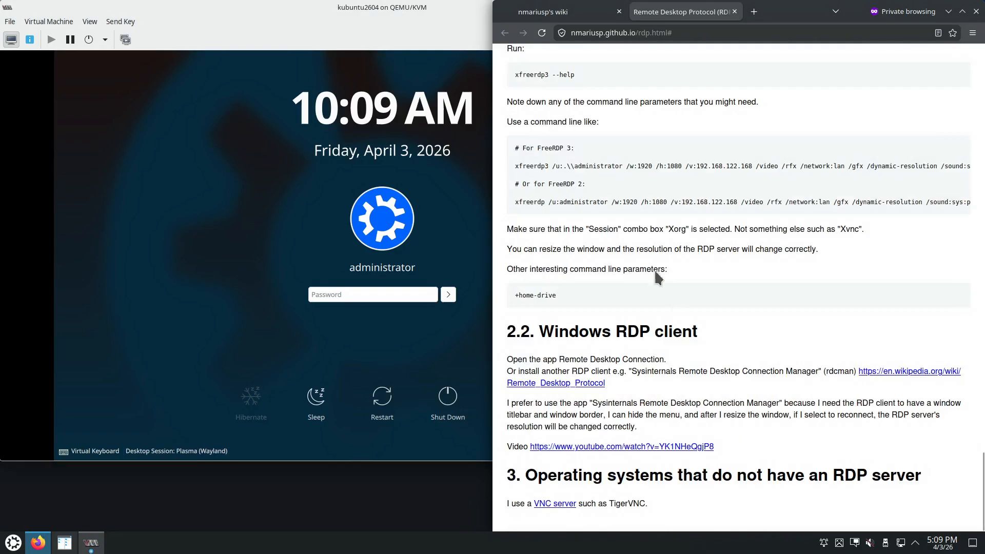
pyautogui.scroll(3, 603, 183)
pyautogui.scroll(3, 603, 183)
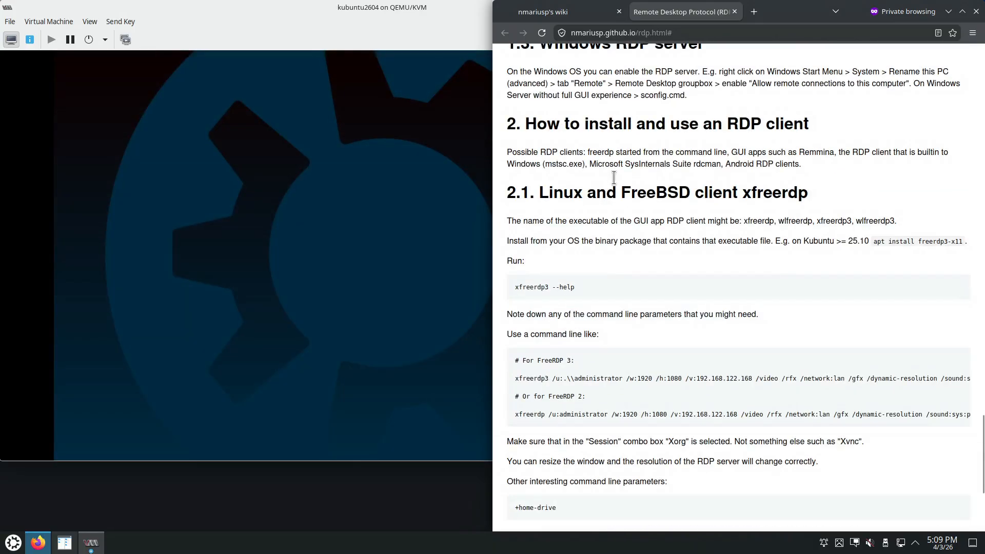
pyautogui.moveTo(754, 190); pyautogui.dragTo(809, 192)
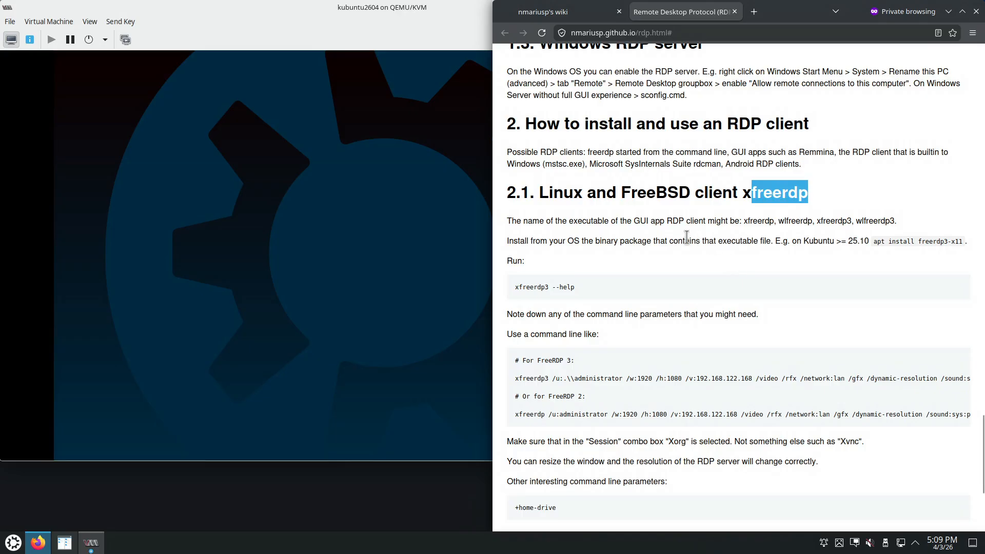
pyautogui.scroll(1, 674, 216)
pyautogui.scroll(-1, 673, 213)
pyautogui.scroll(-3, 673, 212)
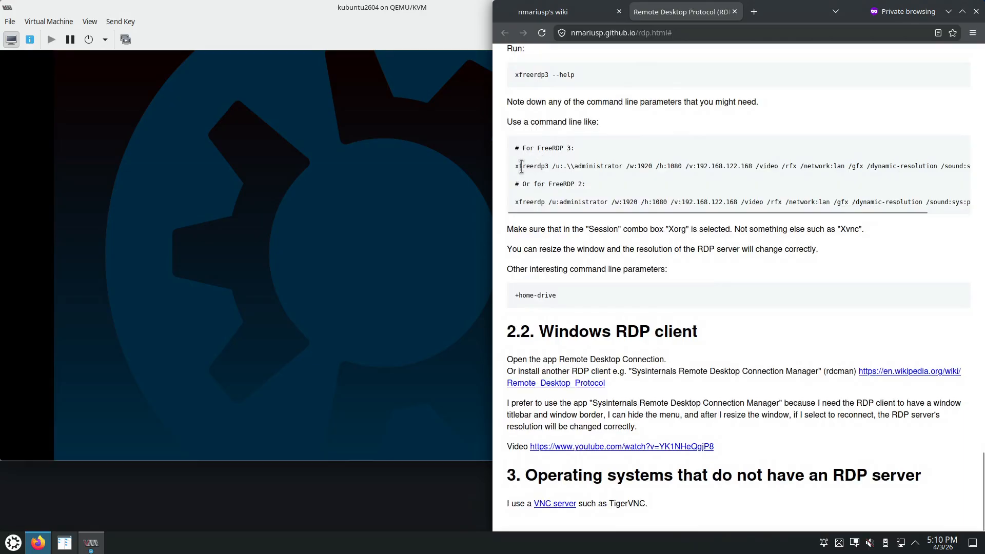
# Step: Copy the full FreeRDP 3 example command line, from xfreerdp3 through /sound:sys:pulse, from the wiki page
pyautogui.moveTo(517, 165); pyautogui.dragTo(938, 164)
pyautogui.rightClick(938, 164)
pyautogui.click(840, 181)
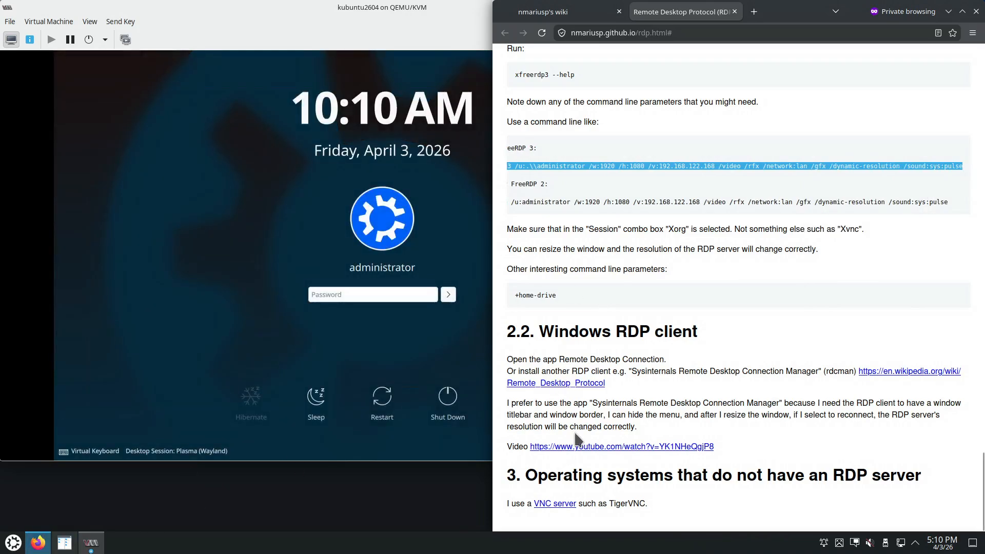
pyautogui.click(551, 166)
pyautogui.hscroll(-2, 564, 213)
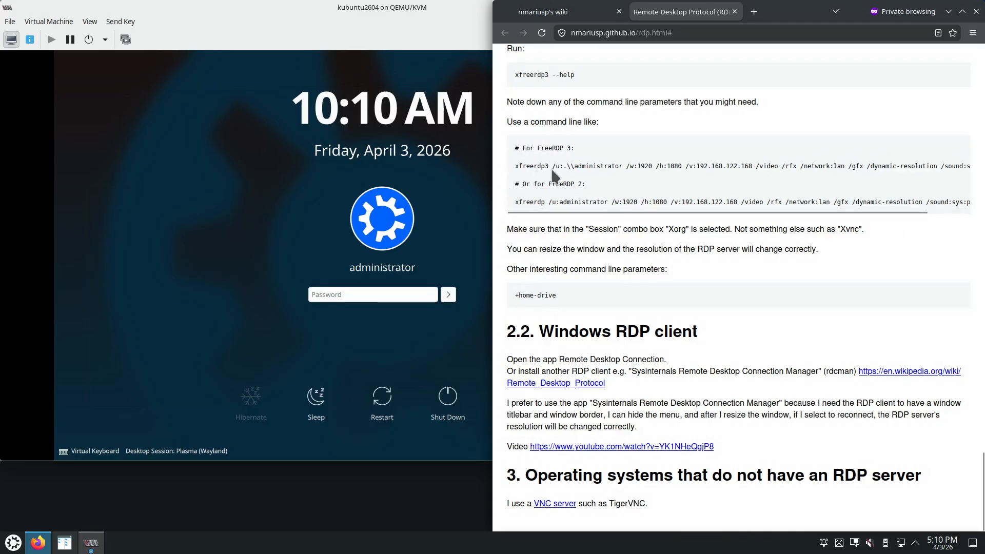
# Step: Open Konsole and Kate on the host and paste the copied xfreerdp3 command into the untitled Kate document
pyautogui.click(13, 542)
pyautogui.click(148, 412)
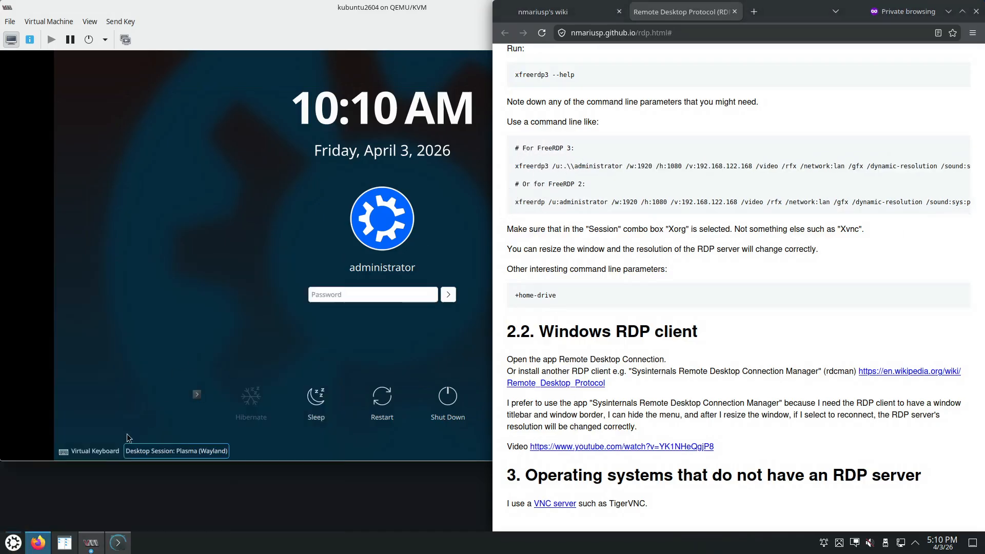
pyautogui.click(12, 543)
pyautogui.click(260, 362)
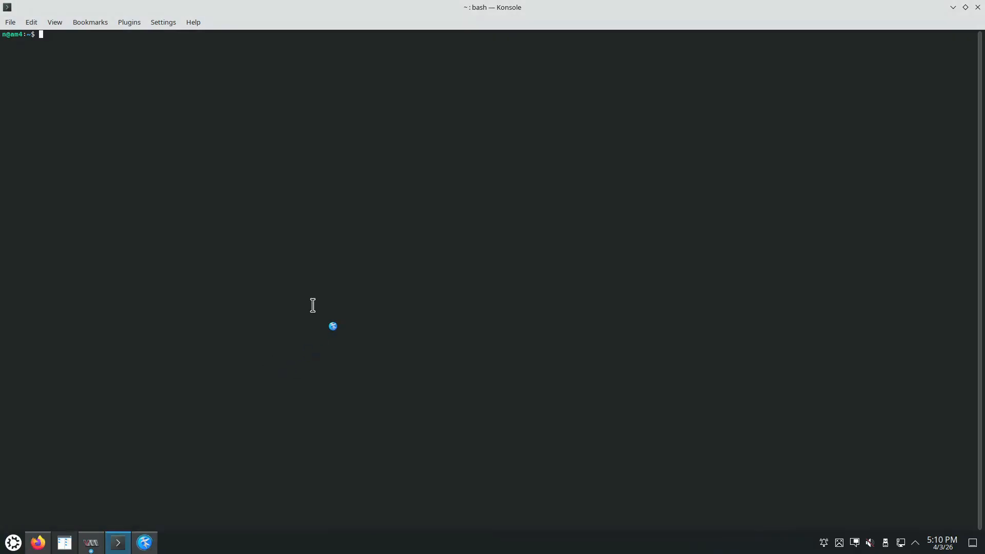
pyautogui.rightClick(410, 235)
pyautogui.click(448, 287)
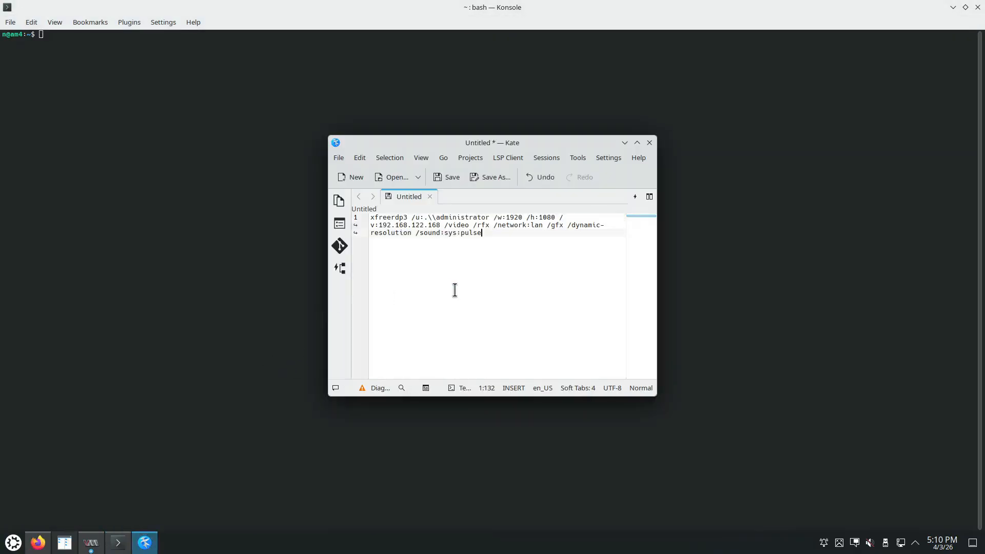
# Step: Enlarge the editor text to 136% zoom and change the command's executable name to xfreerdp
pyautogui.hotkey('ctrl', '+')
pyautogui.hotkey('ctrl', '+')
pyautogui.hotkey('ctrl', '+')
pyautogui.hotkey('ctrl', '+')
pyautogui.click(423, 220)
pyautogui.press('Delete')
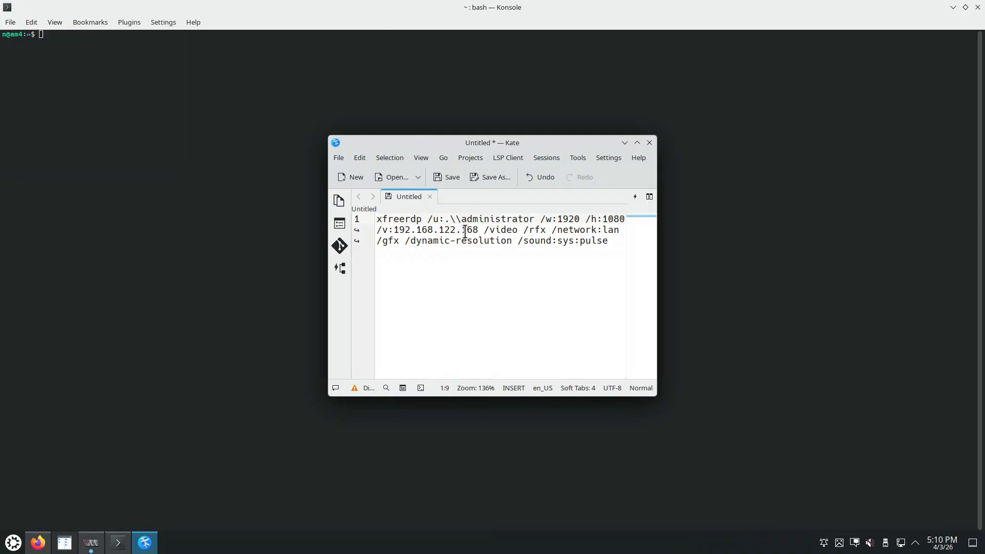
# Step: Copy the last part of the guest's IP address from its network interface details and set the command's /v: address to 192.168.122.92
pyautogui.click(93, 548)
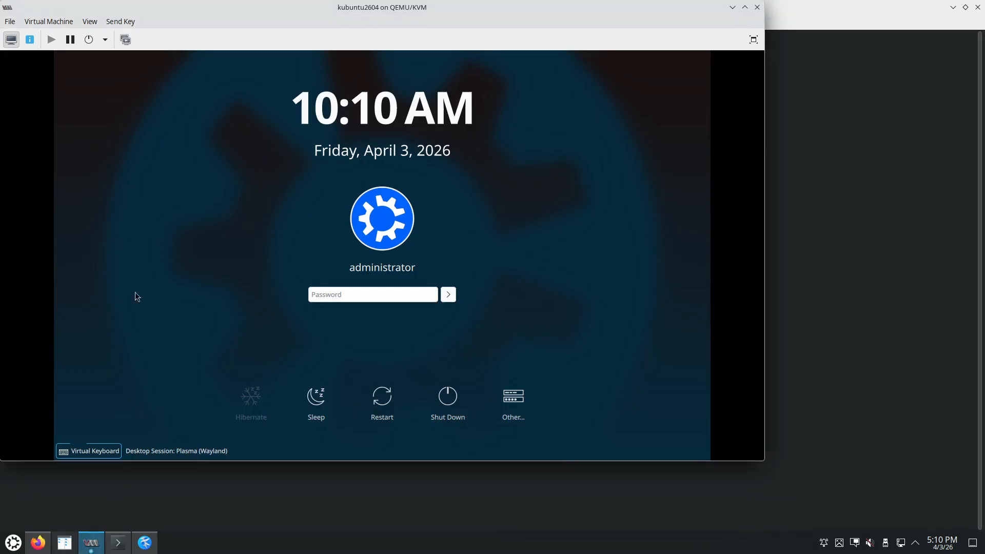
pyautogui.click(31, 40)
pyautogui.doubleClick(219, 149)
pyautogui.rightClick(224, 149)
pyautogui.click(241, 169)
pyautogui.click(144, 543)
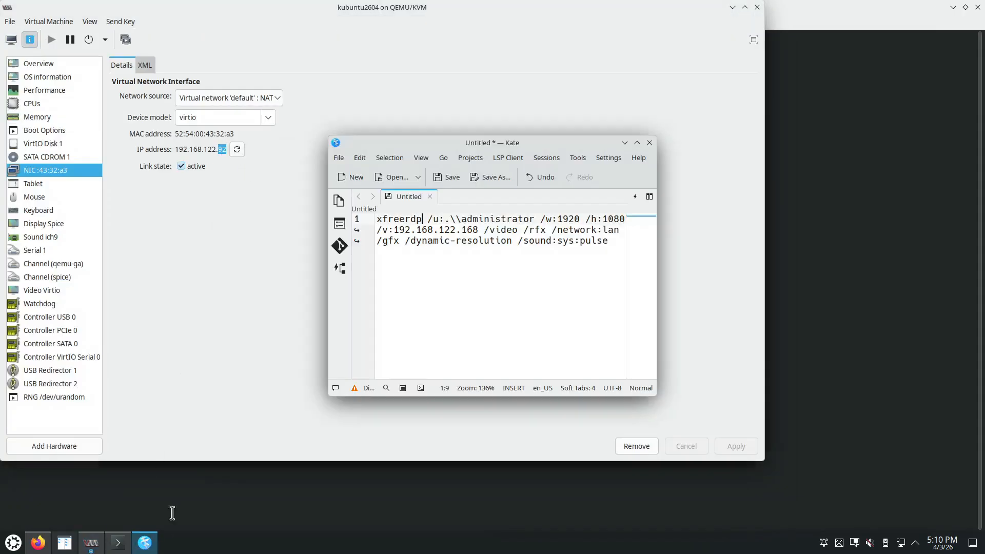
pyautogui.doubleClick(469, 230)
pyautogui.hotkey('ctrl', 'v')
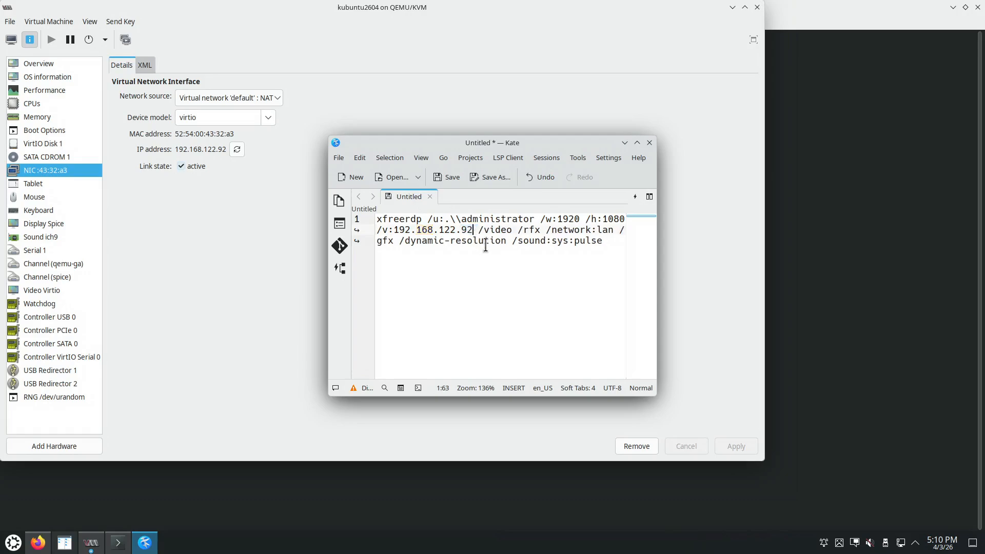
pyautogui.moveTo(483, 229); pyautogui.dragTo(539, 229)
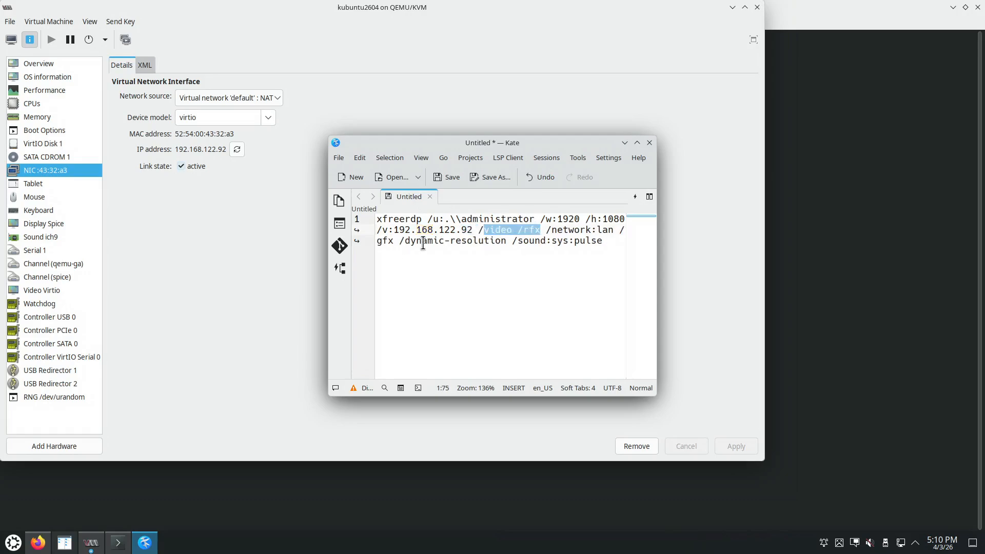
# Step: Review the /video /rfx, /network:lan, /gfx and /dynamic-resolution options of the xfreerdp command in Kate
pyautogui.moveTo(620, 228); pyautogui.dragTo(393, 242)
pyautogui.moveTo(546, 229); pyautogui.dragTo(613, 230)
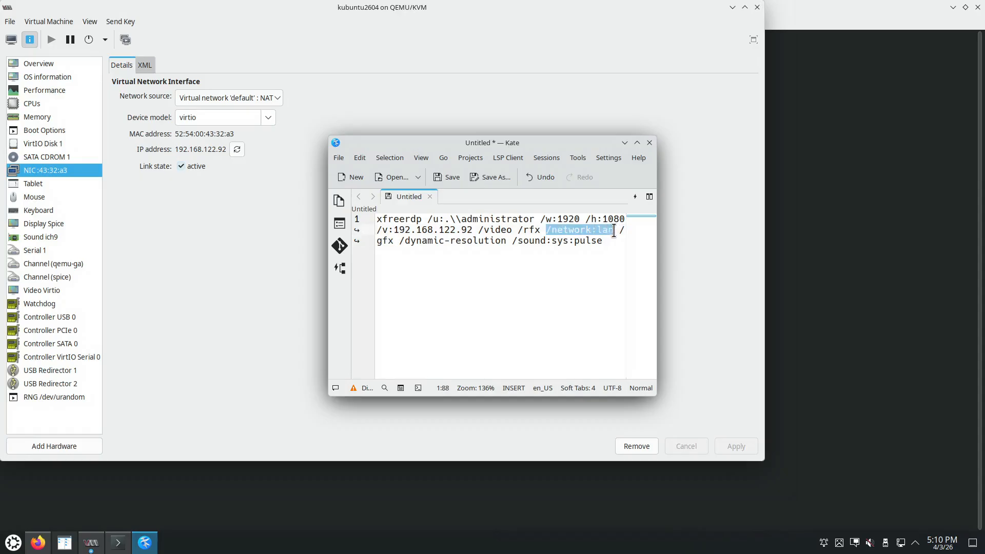
pyautogui.click(400, 242)
pyautogui.moveTo(400, 242); pyautogui.dragTo(507, 242)
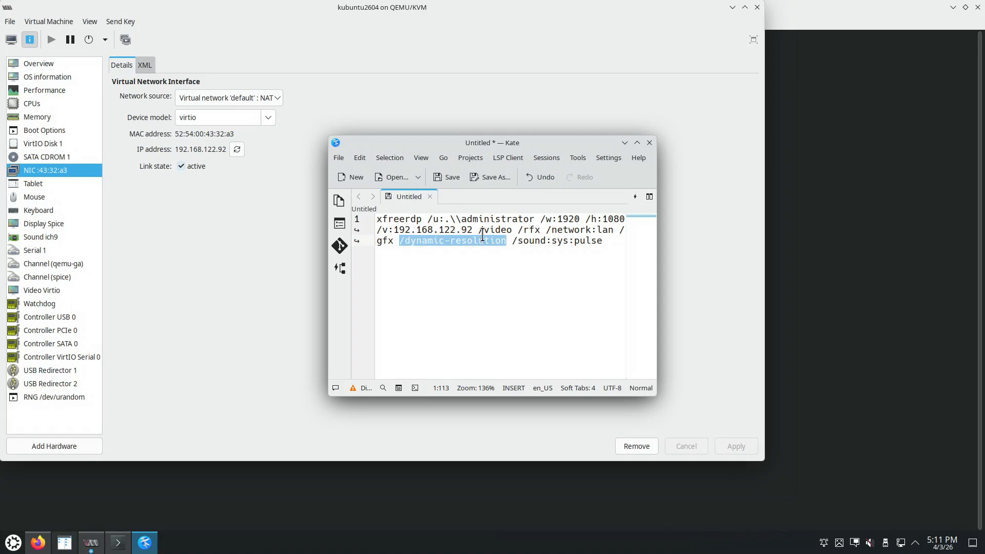
pyautogui.click(523, 241)
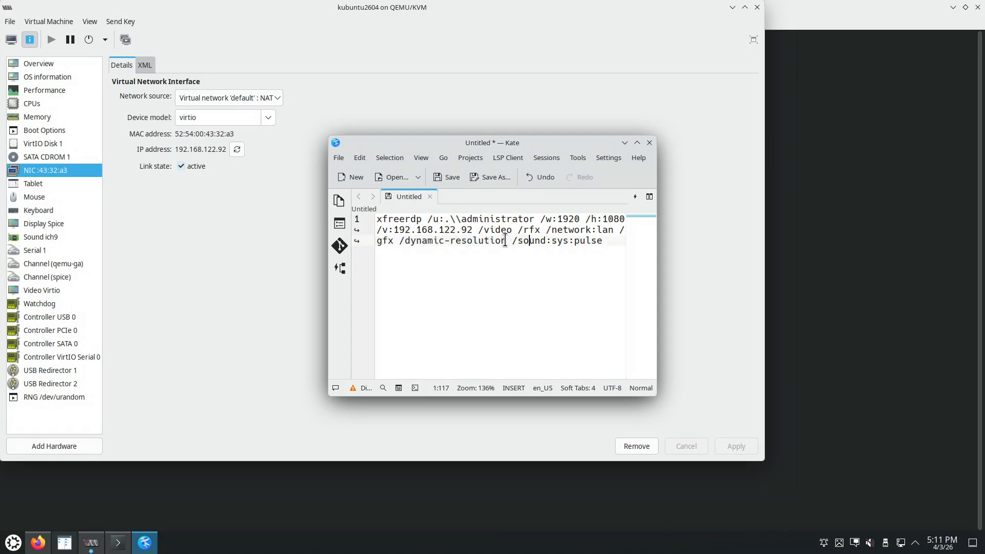
# Step: Remove the /sound:sys:pulse option from the end of the command and copy the whole remaining command line
pyautogui.moveTo(506, 241); pyautogui.dragTo(610, 243)
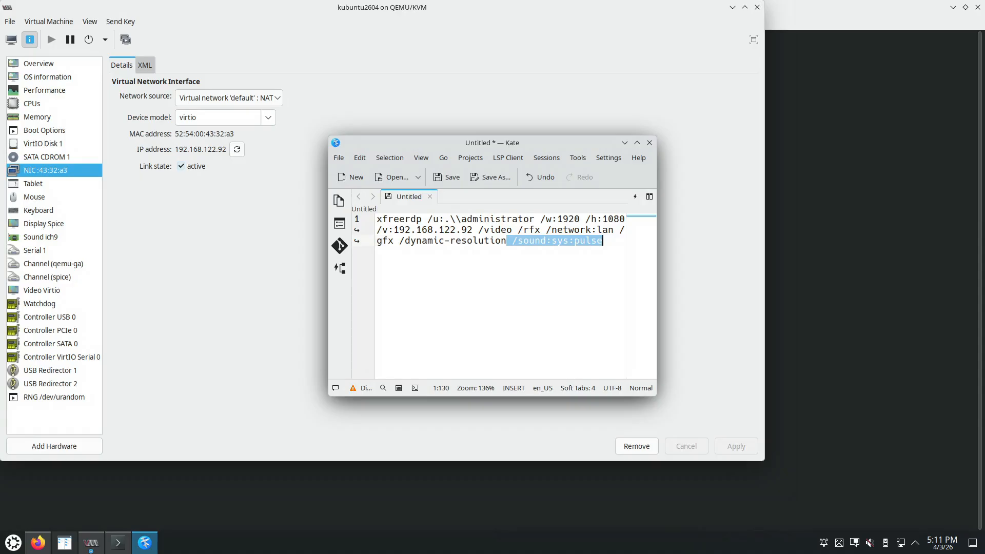
pyautogui.press('Delete')
pyautogui.moveTo(513, 240); pyautogui.dragTo(408, 222)
pyautogui.rightClick(408, 221)
pyautogui.click(445, 242)
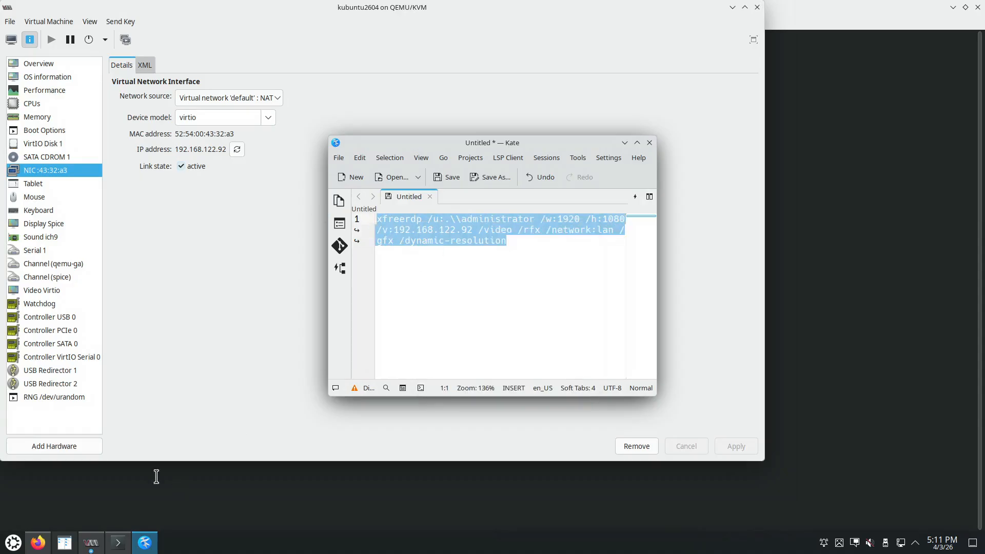
# Step: Switch to the host's Konsole, tile it to the left half of the screen, and paste and run the copied xfreerdp command
pyautogui.click(113, 548)
pyautogui.moveTo(294, 16); pyautogui.dragTo(1, 301)
pyautogui.rightClick(156, 230)
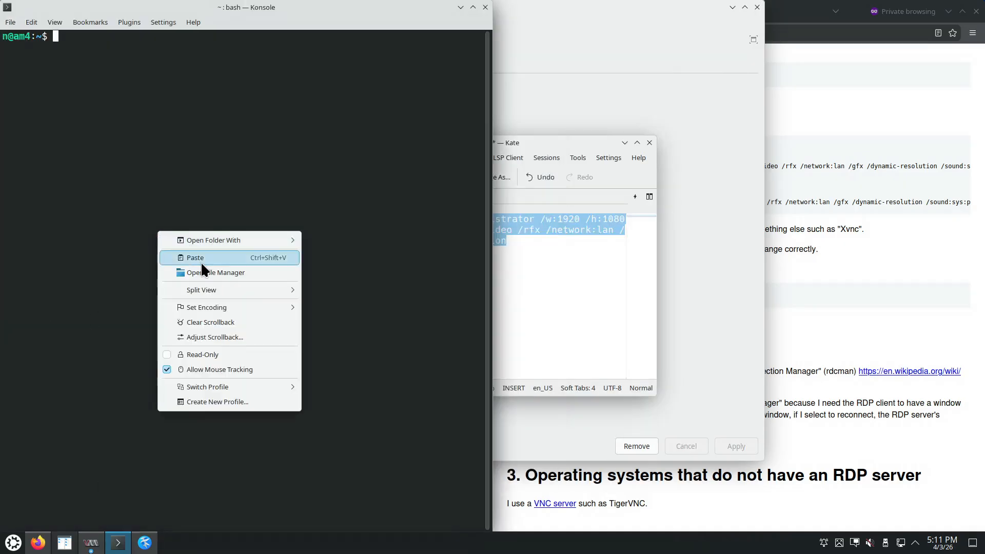
pyautogui.click(201, 261)
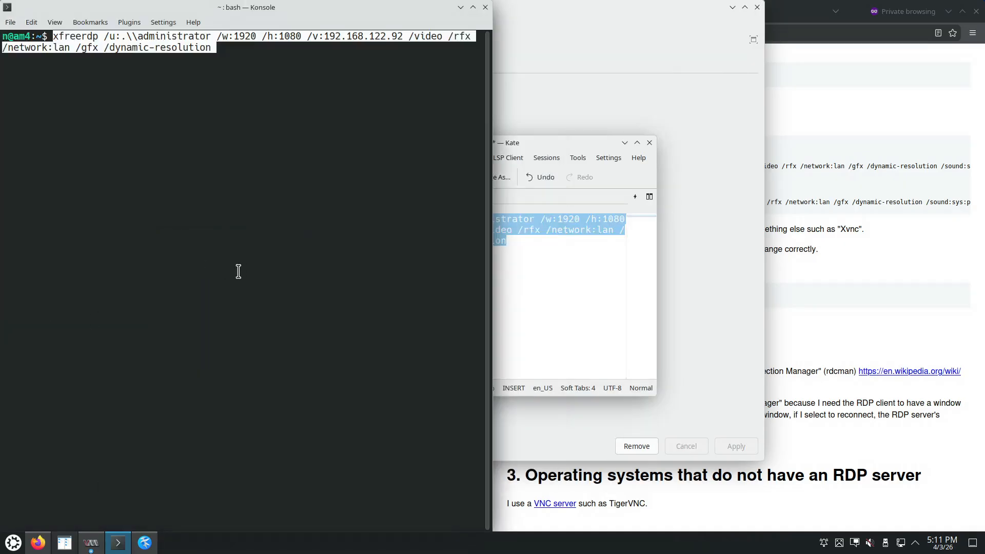
pyautogui.press('Return')
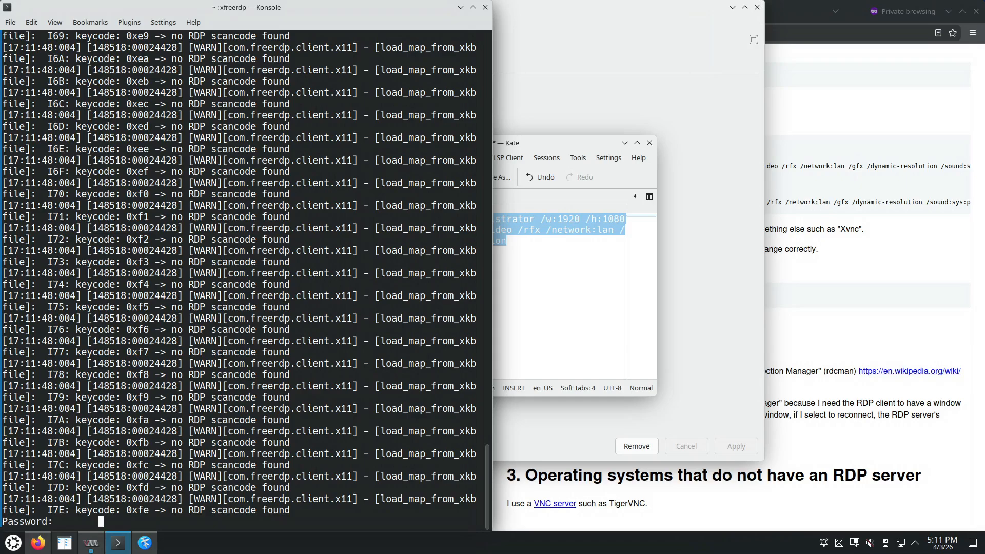
# Step: Submit the account password for the RDP connection and trust the server certificate with y
pyautogui.press('Return')
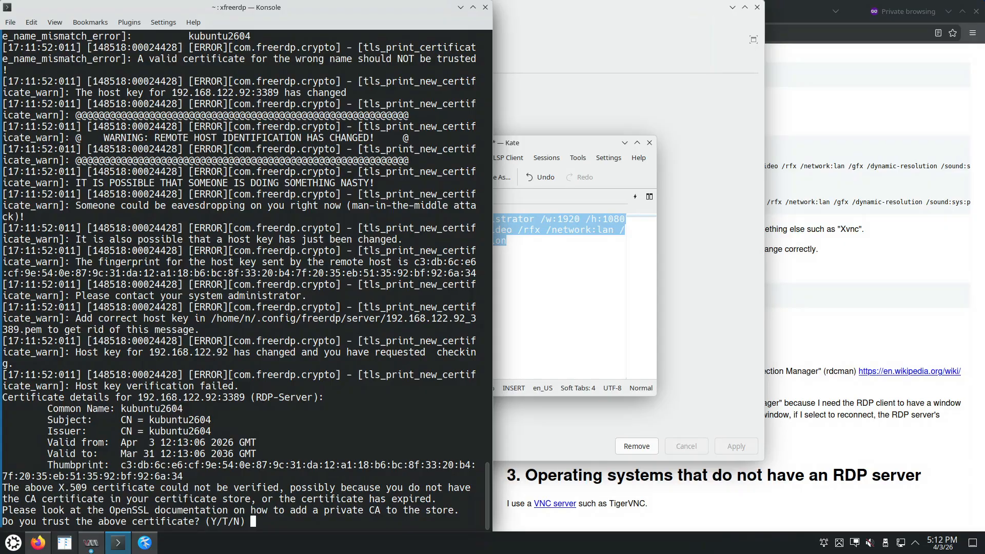
pyautogui.write('y')
pyautogui.press('Return')
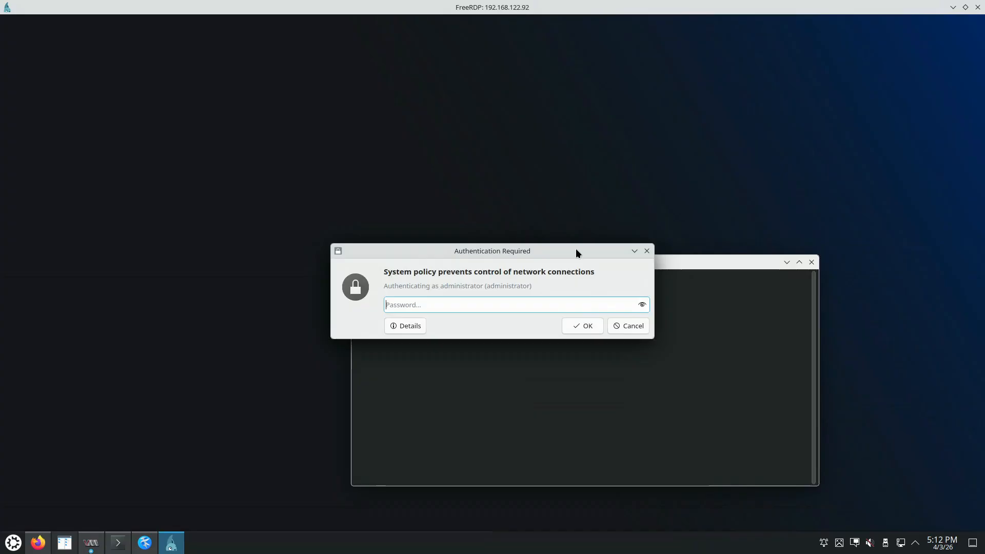
# Step: Tile the FreeRDP window to the left half of the screen and move the Kate window clear of it
pyautogui.moveTo(536, 6); pyautogui.dragTo(518, 21)
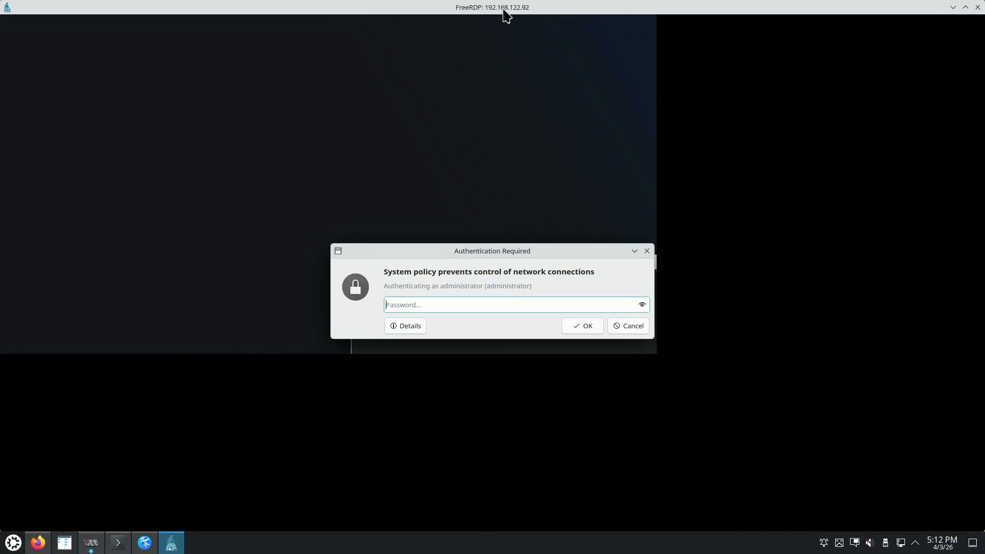
pyautogui.moveTo(503, 12); pyautogui.dragTo(2, 218)
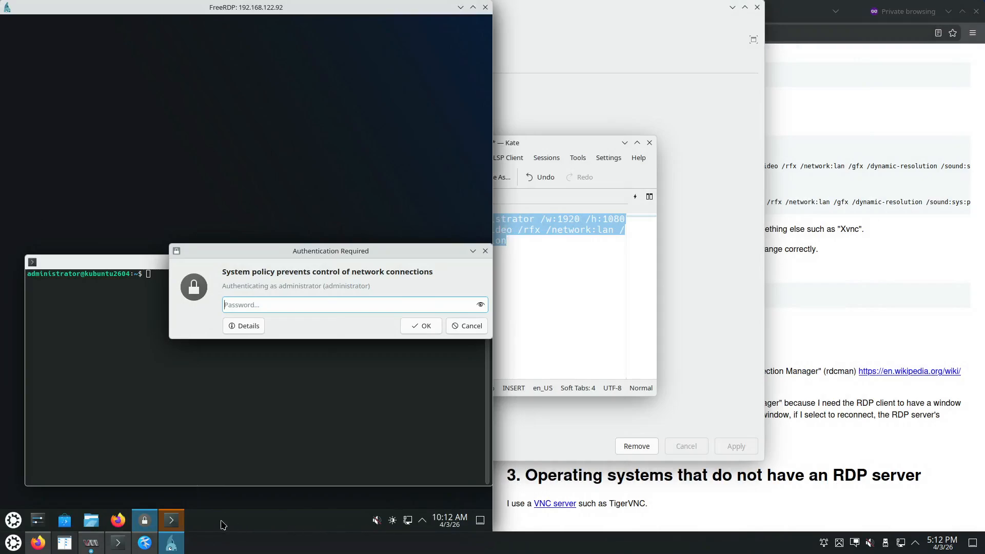
pyautogui.click(532, 307)
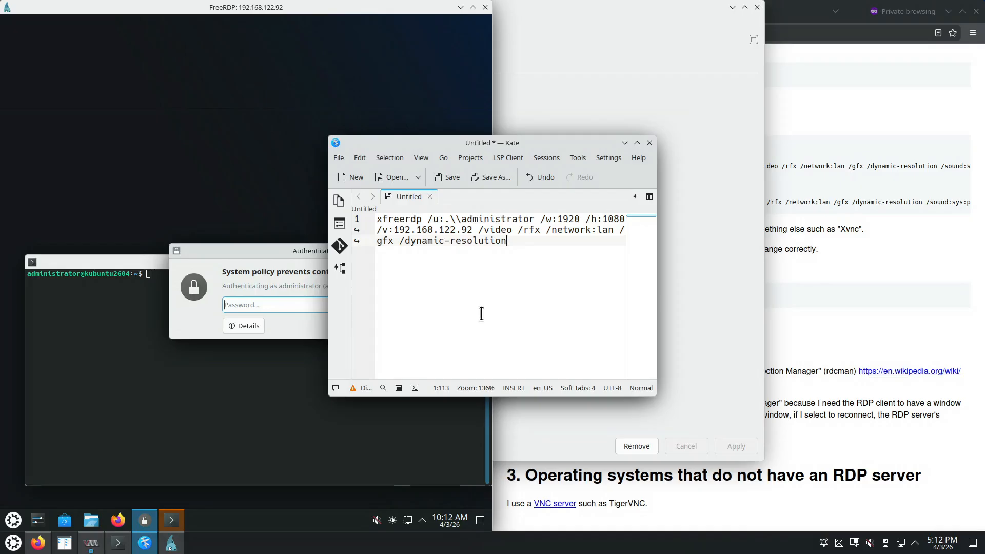
pyautogui.click(228, 521)
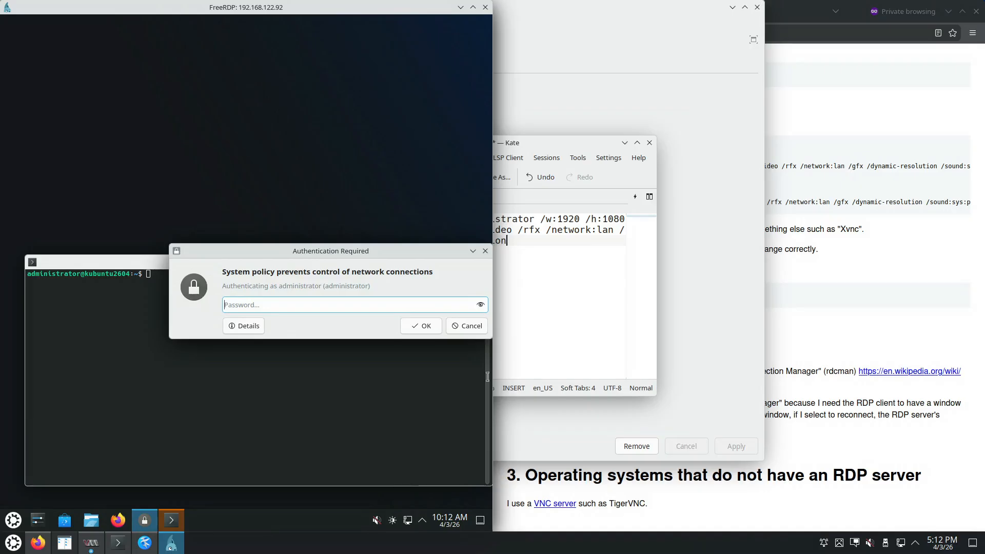
pyautogui.click(540, 301)
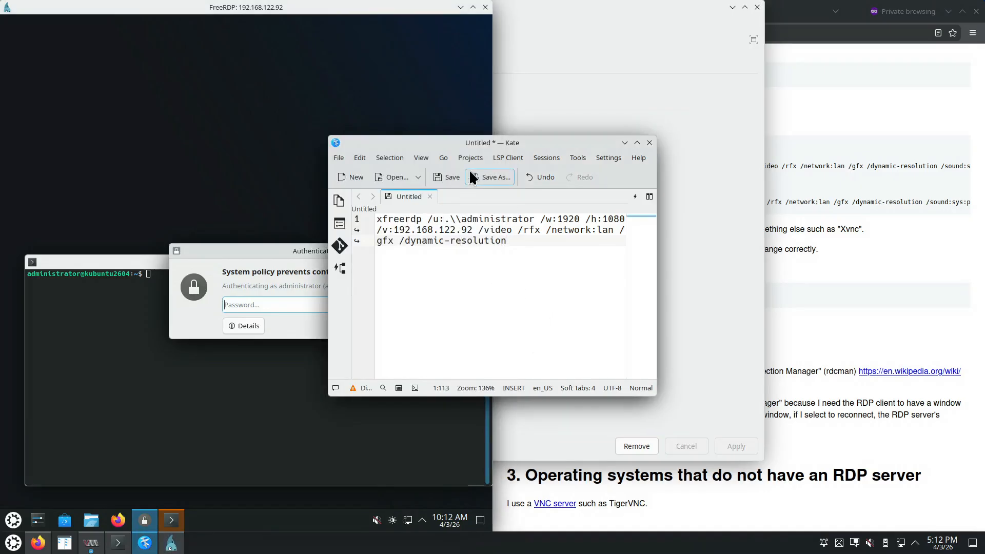
pyautogui.moveTo(483, 142); pyautogui.dragTo(653, 186)
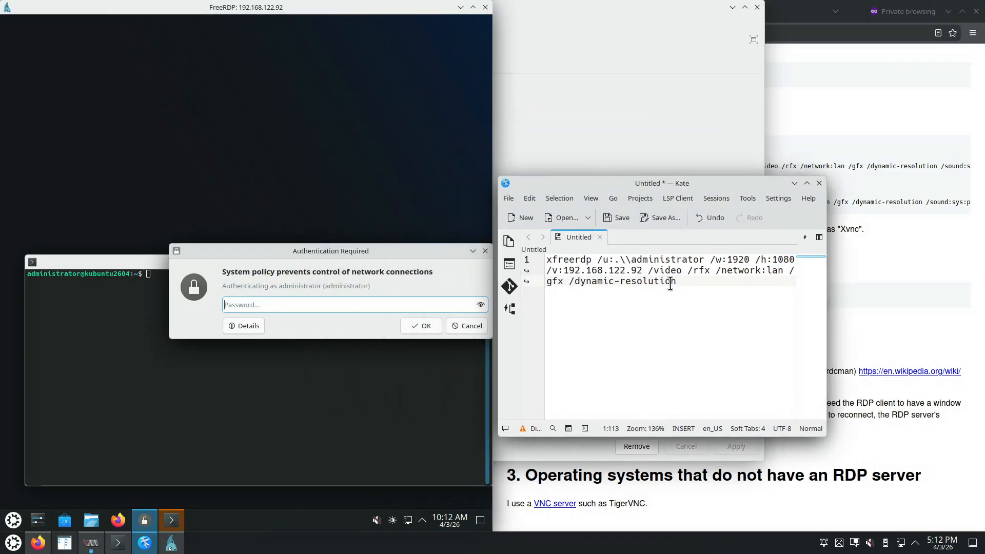
# Step: Examine the /w:1920, /h:1080 and /dynamic-resolution options of the command in Kate
pyautogui.click(567, 284)
pyautogui.moveTo(567, 283); pyautogui.dragTo(749, 260)
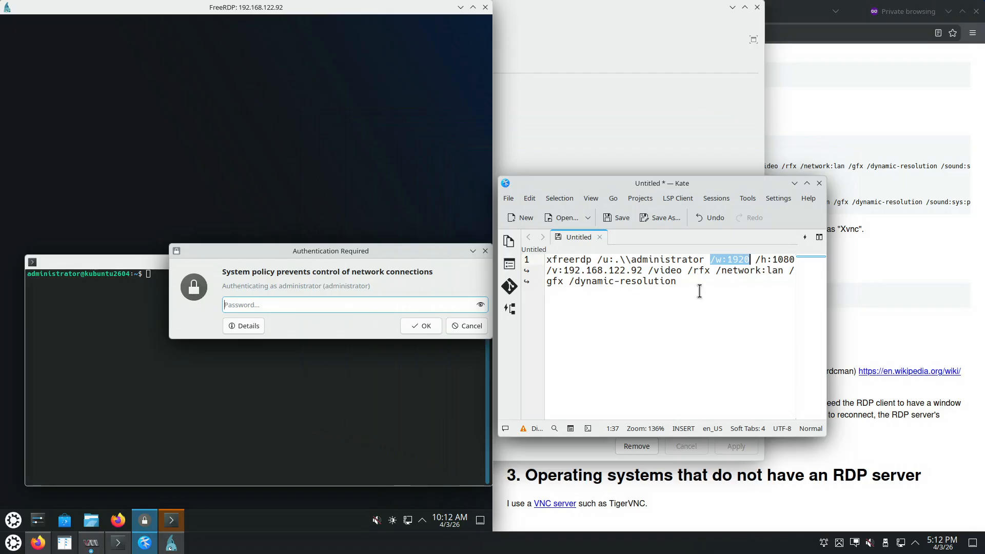
pyautogui.moveTo(756, 260); pyautogui.dragTo(795, 260)
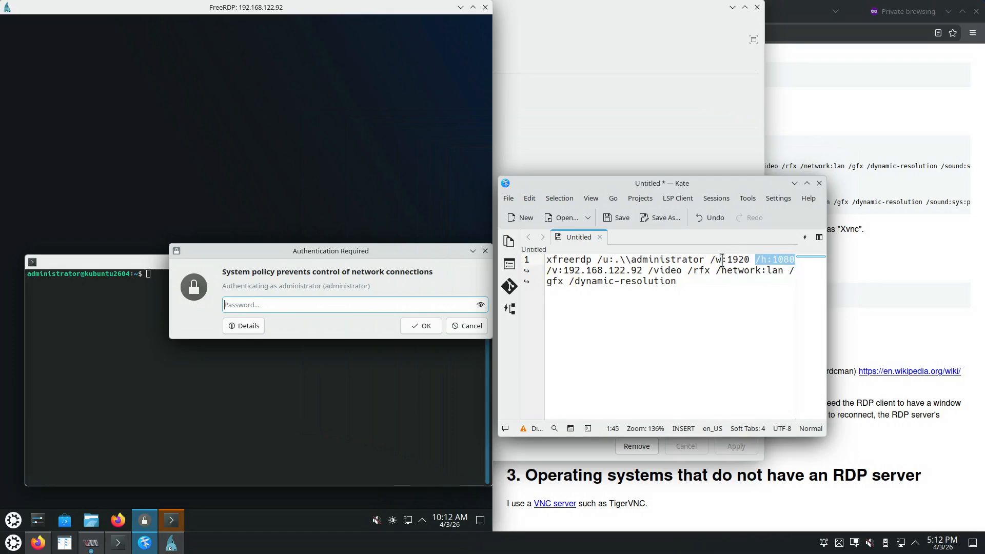
pyautogui.moveTo(710, 259); pyautogui.dragTo(753, 259)
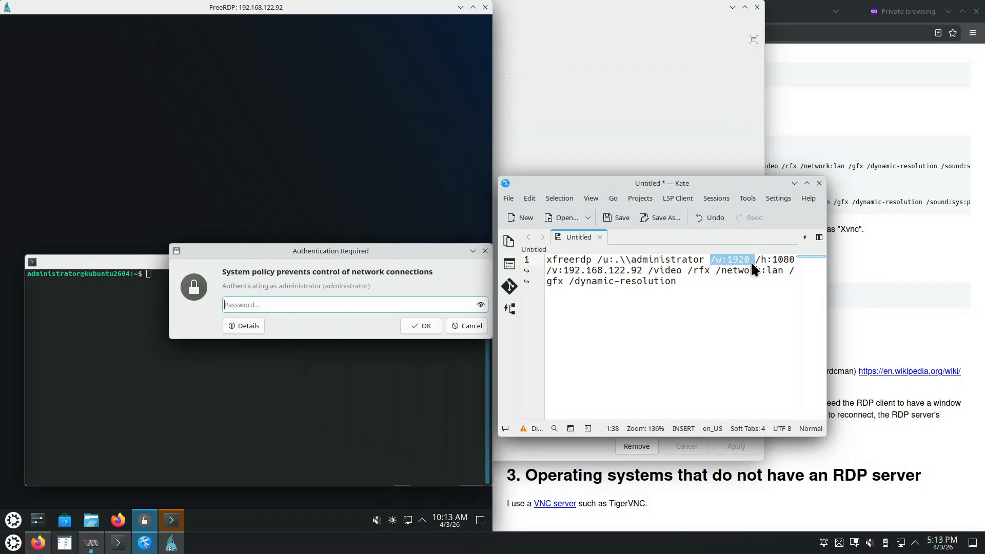
pyautogui.moveTo(570, 282); pyautogui.dragTo(678, 282)
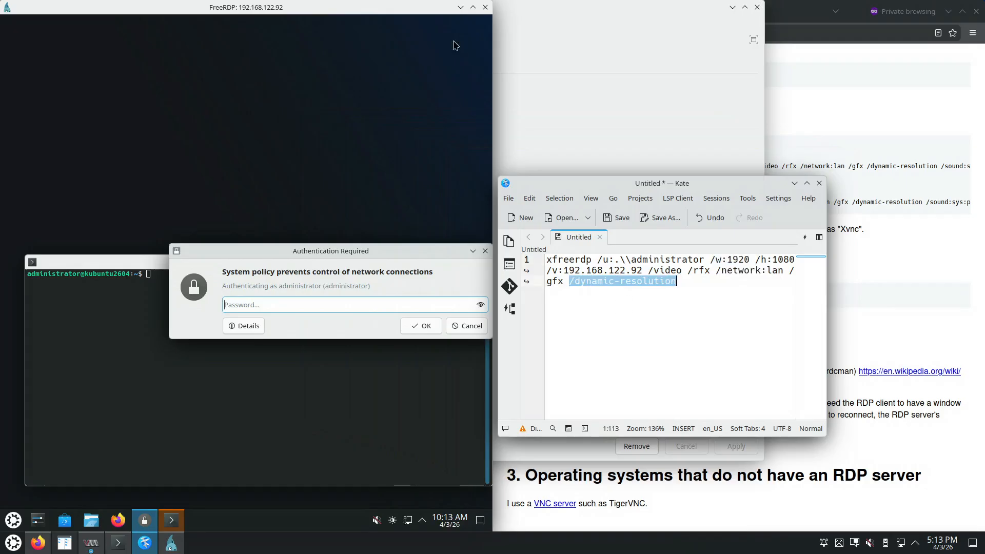
# Step: Tile the FreeRDP window to the upper-right quarter and open the guest's Display Configuration by searching System Settings for "resol"
pyautogui.moveTo(451, 9); pyautogui.dragTo(982, 6)
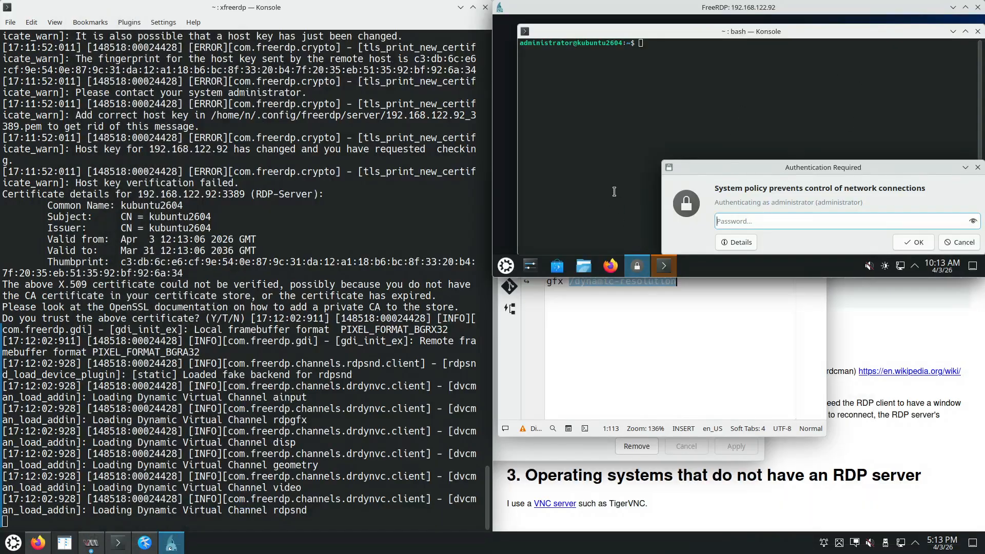
pyautogui.click(530, 267)
pyautogui.click(578, 45)
pyautogui.write('resol')
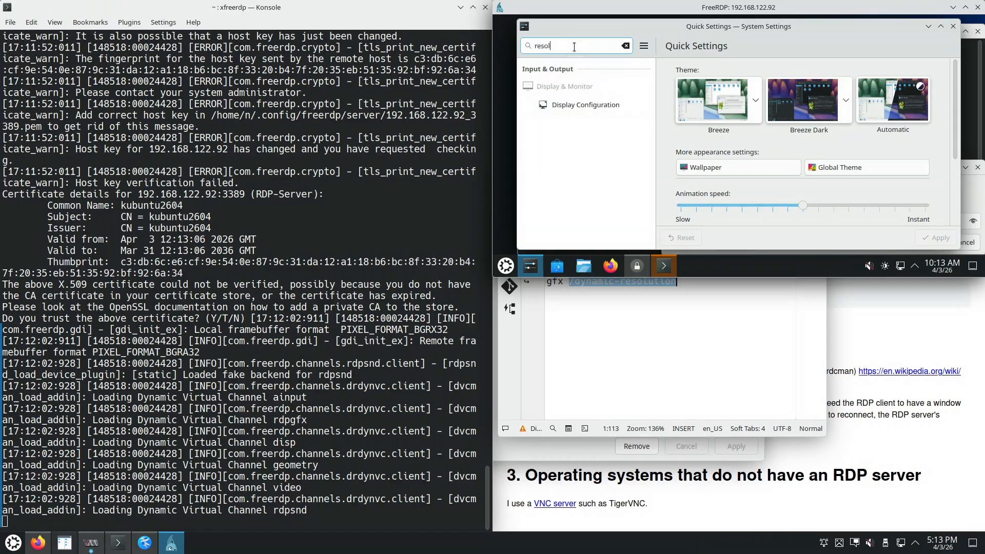
pyautogui.click(582, 102)
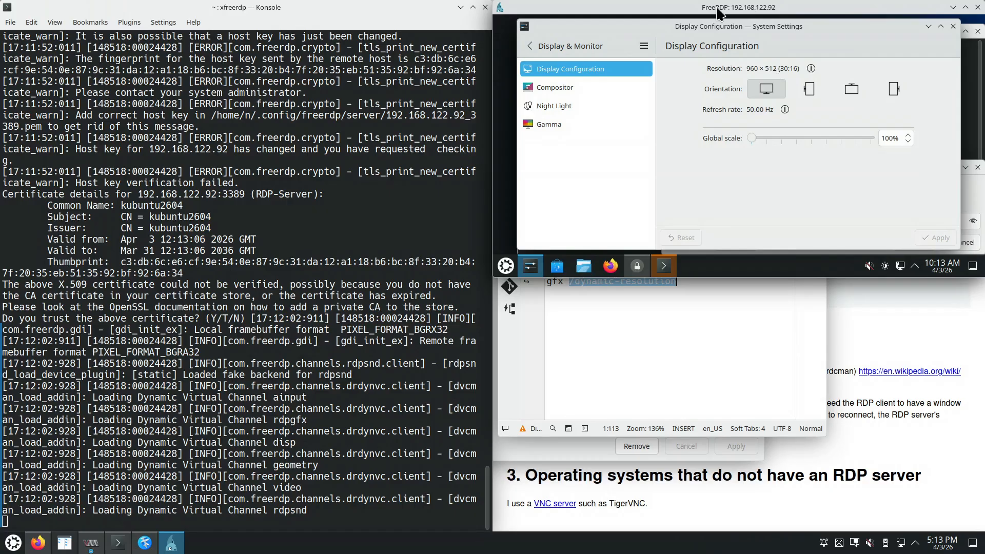
# Step: Resize the FreeRDP window to upper-left quarter, left half, maximized and back to the quarter, checking the guest's resolution each time
pyautogui.moveTo(716, 8); pyautogui.dragTo(0, 0)
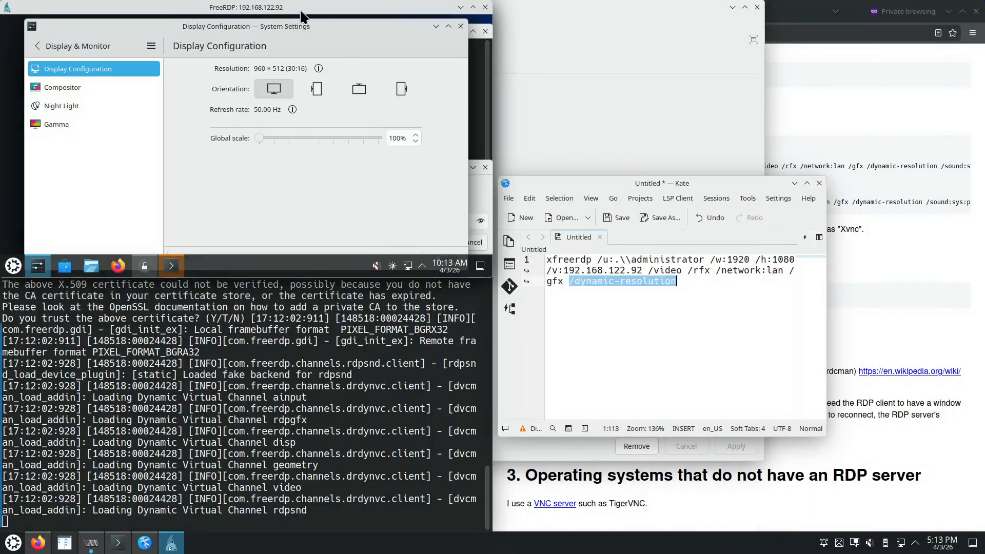
pyautogui.moveTo(299, 8); pyautogui.dragTo(2, 264)
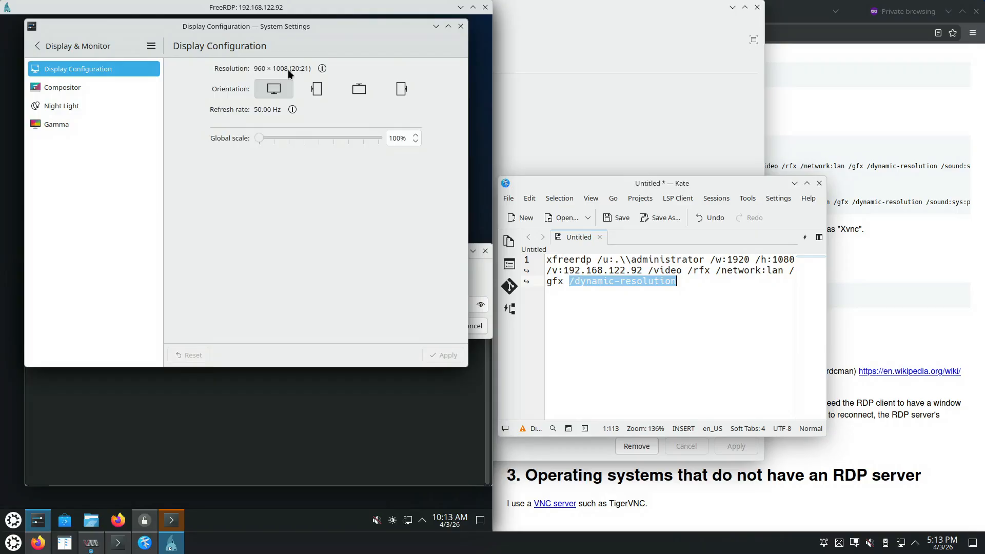
pyautogui.click(472, 7)
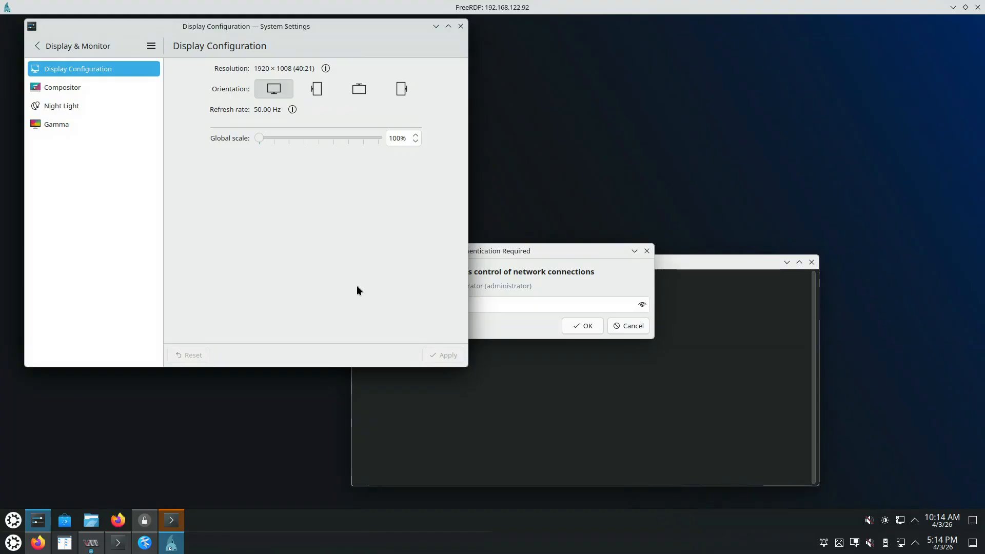
pyautogui.doubleClick(304, 10)
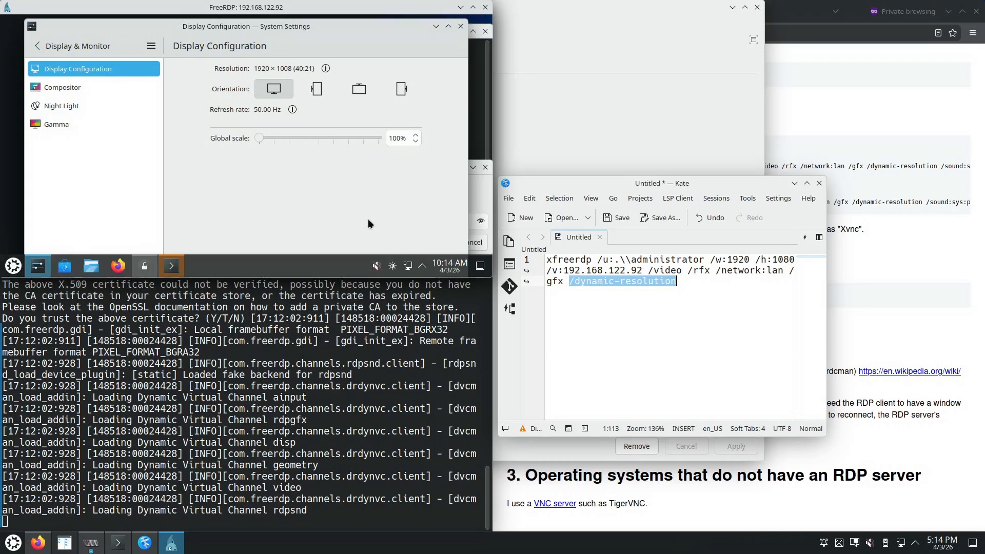
# Step: Highlight the /dynamic-resolution option in Kate, and check the guest's resolution with the FreeRDP window tiled to the left half and maximized
pyautogui.click(661, 281)
pyautogui.moveTo(676, 281); pyautogui.dragTo(569, 281)
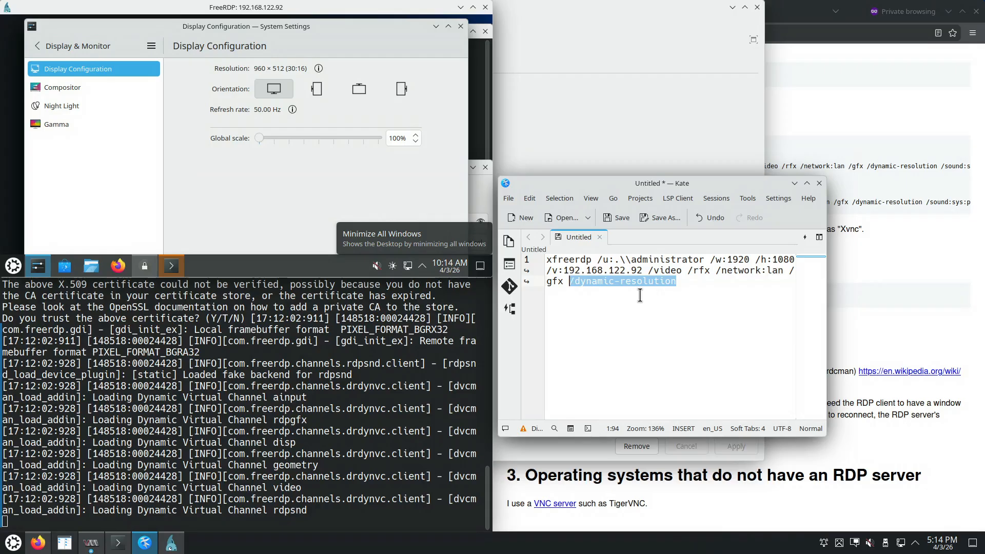
pyautogui.moveTo(569, 281); pyautogui.dragTo(678, 280)
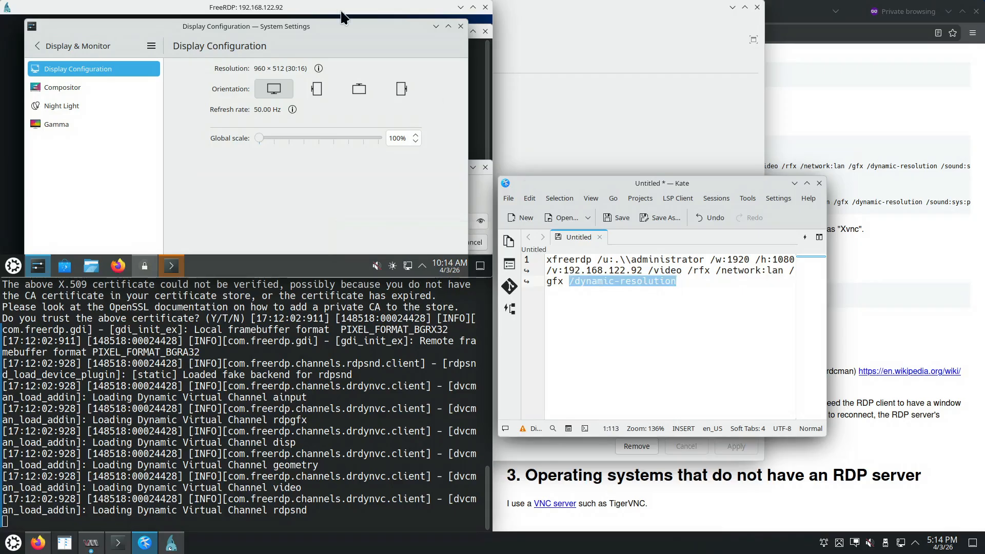
pyautogui.click(315, 10)
pyautogui.moveTo(314, 11); pyautogui.dragTo(0, 231)
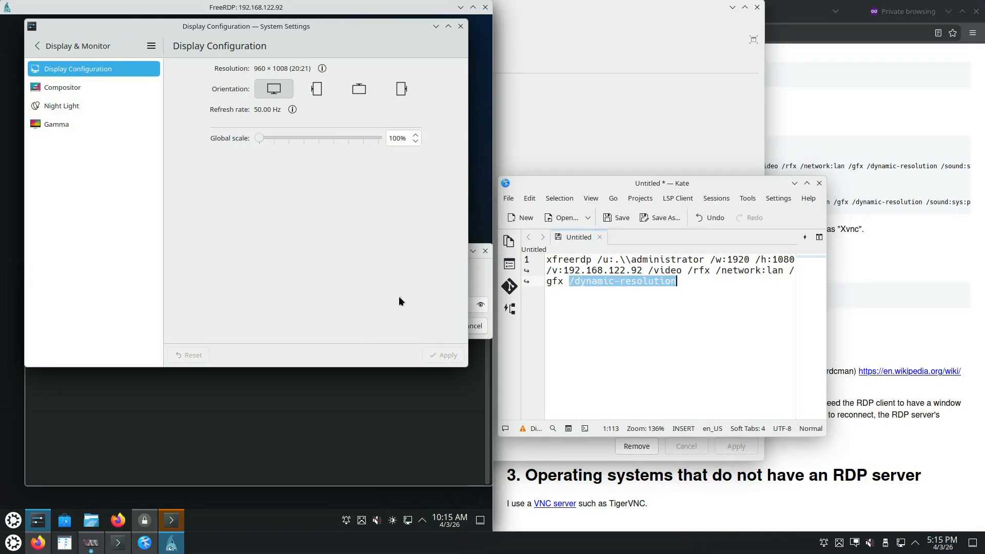
pyautogui.doubleClick(230, 10)
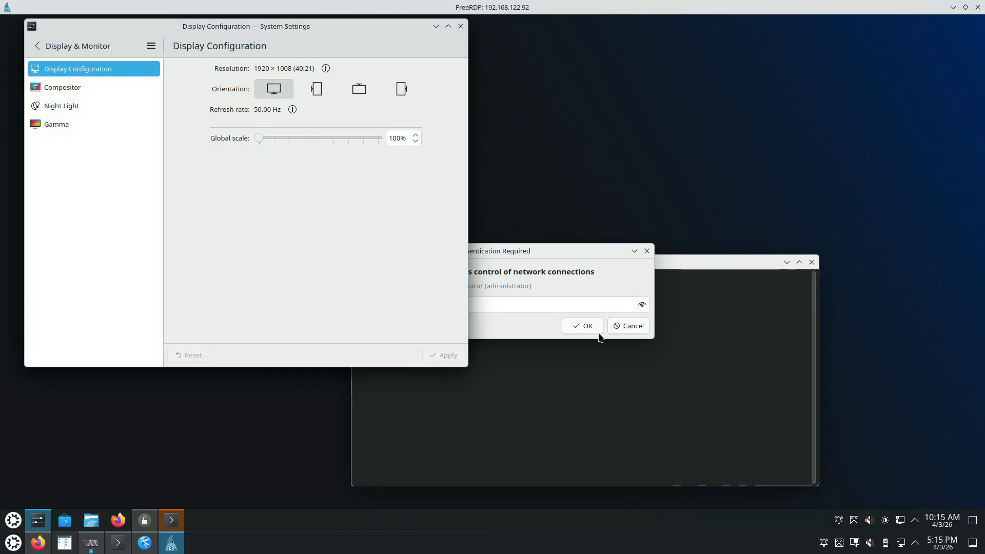
# Step: Dismiss the network connections authentication prompt and minimize the Konsole window on the guest desktop
pyautogui.click(647, 251)
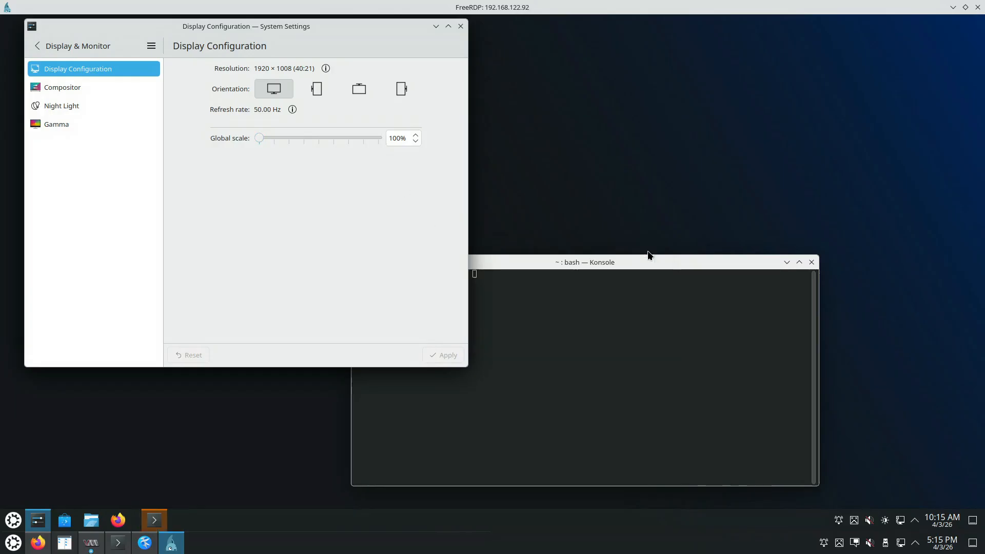
pyautogui.click(787, 262)
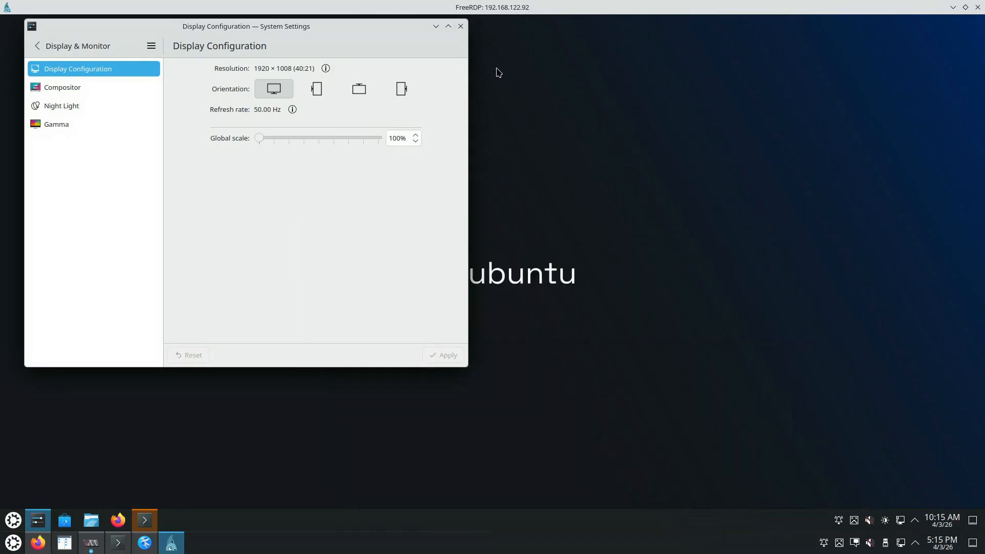
# Step: Tile the FreeRDP window to the left half and show the RDP features list at the start of the wiki page beside it
pyautogui.moveTo(488, 10); pyautogui.dragTo(1, 179)
pyautogui.click(889, 218)
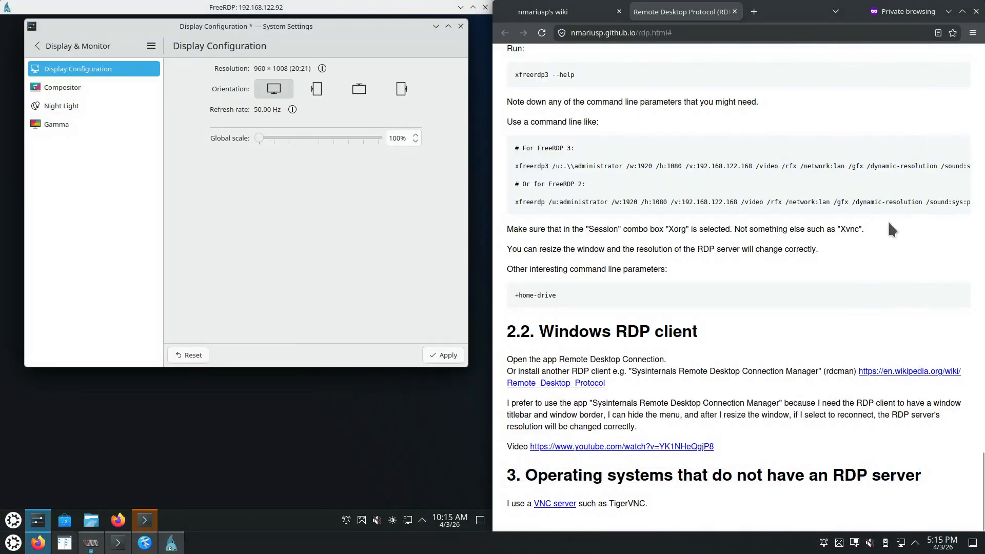
pyautogui.press('Home')
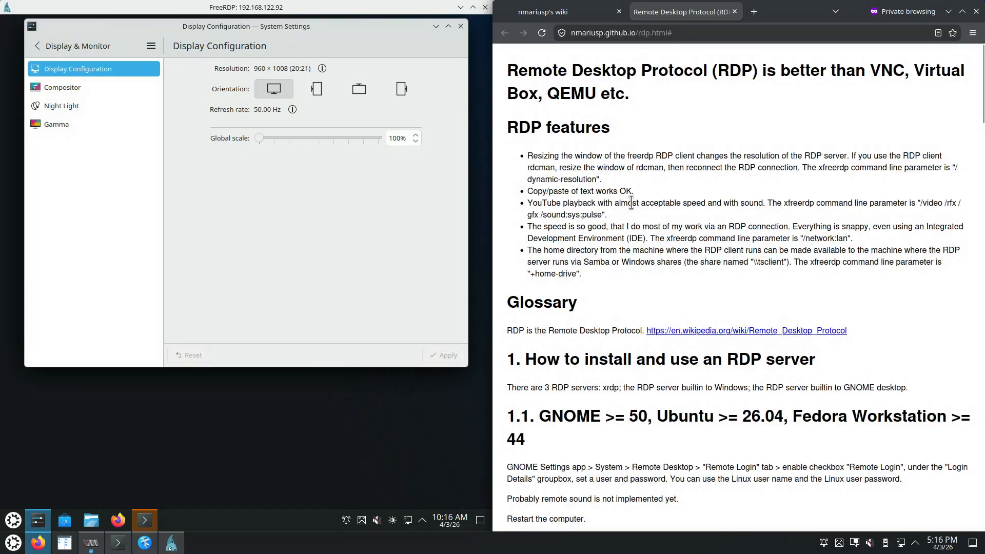
# Step: Highlight the window-resizing and copy/paste bullets in the wiki's RDP features list
pyautogui.moveTo(529, 191); pyautogui.dragTo(521, 162)
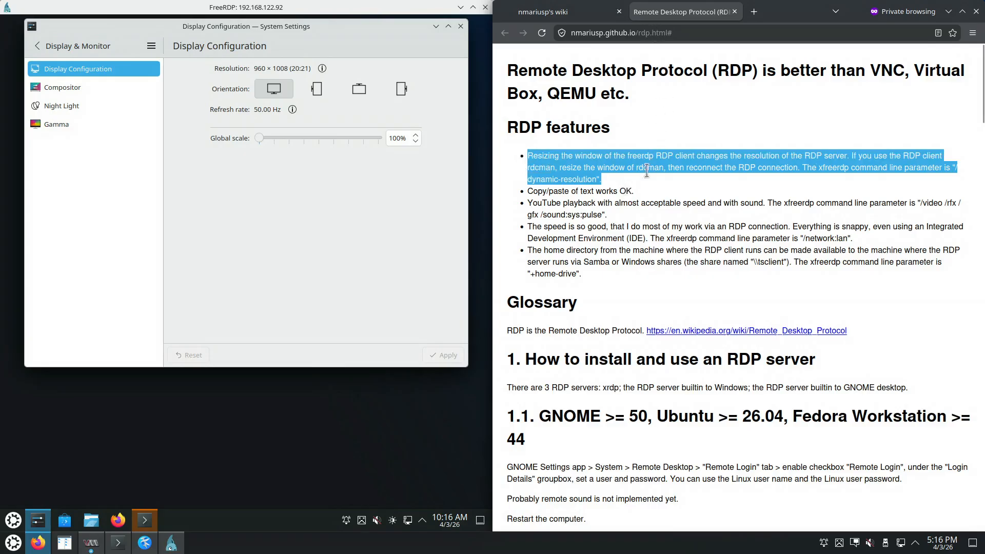
pyautogui.moveTo(635, 192); pyautogui.dragTo(526, 191)
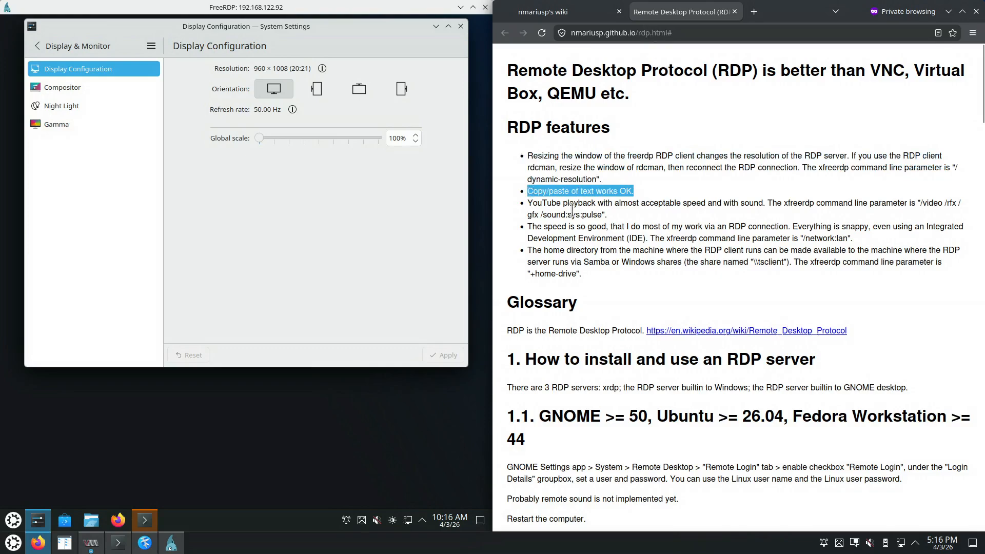
# Step: Show the host's Kate window, launch Kate on the guest, disable its welcome page for new windows and get an empty document
pyautogui.click(143, 543)
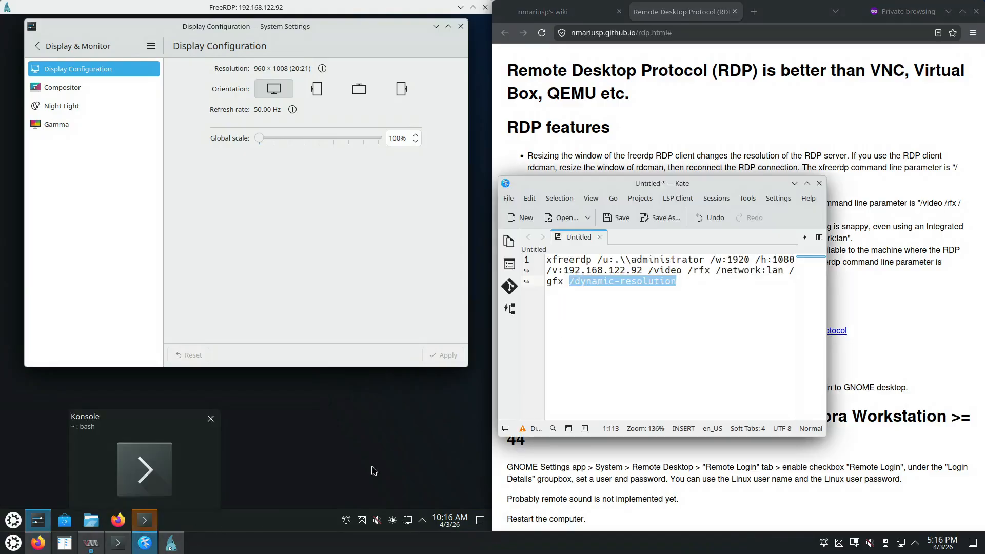
pyautogui.click(13, 519)
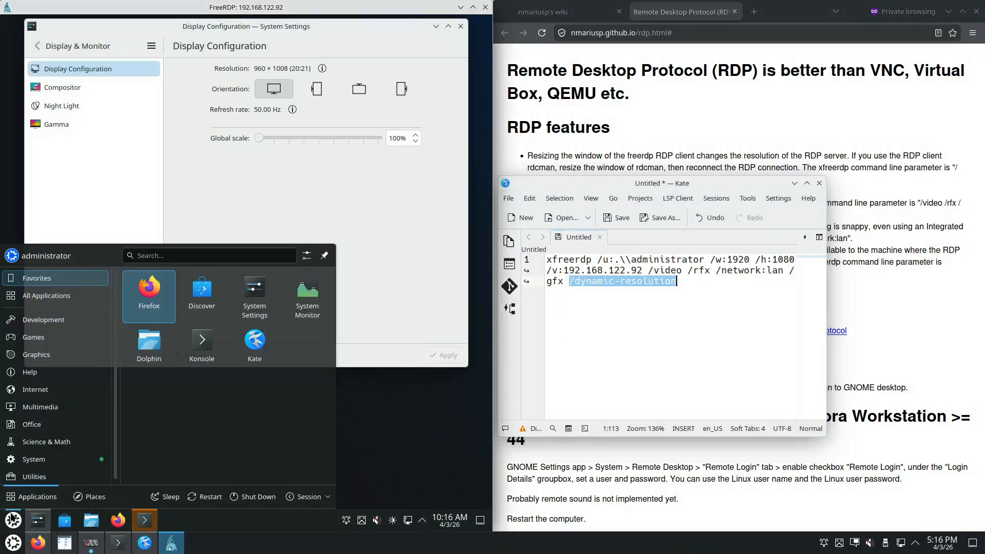
pyautogui.click(255, 343)
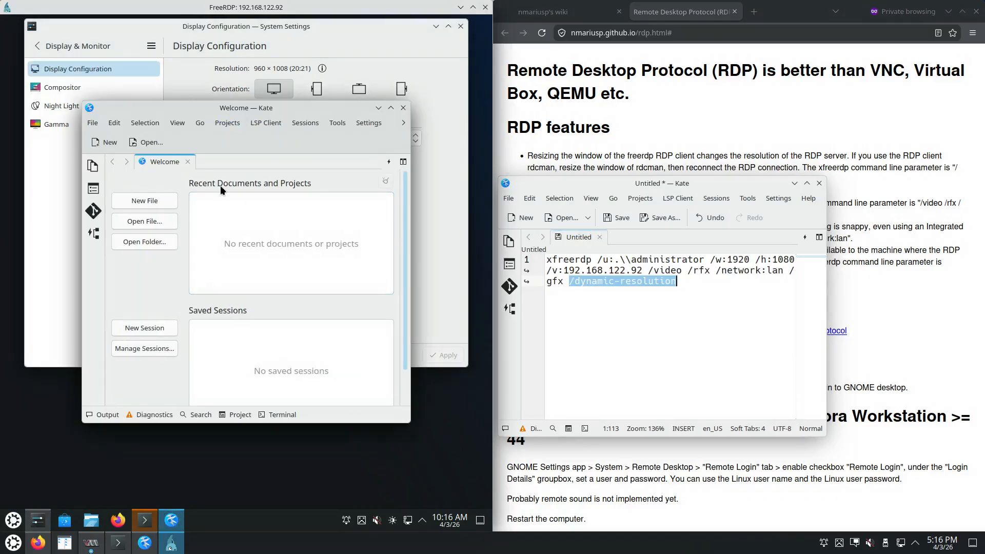
pyautogui.scroll(-2, 300, 303)
pyautogui.click(193, 398)
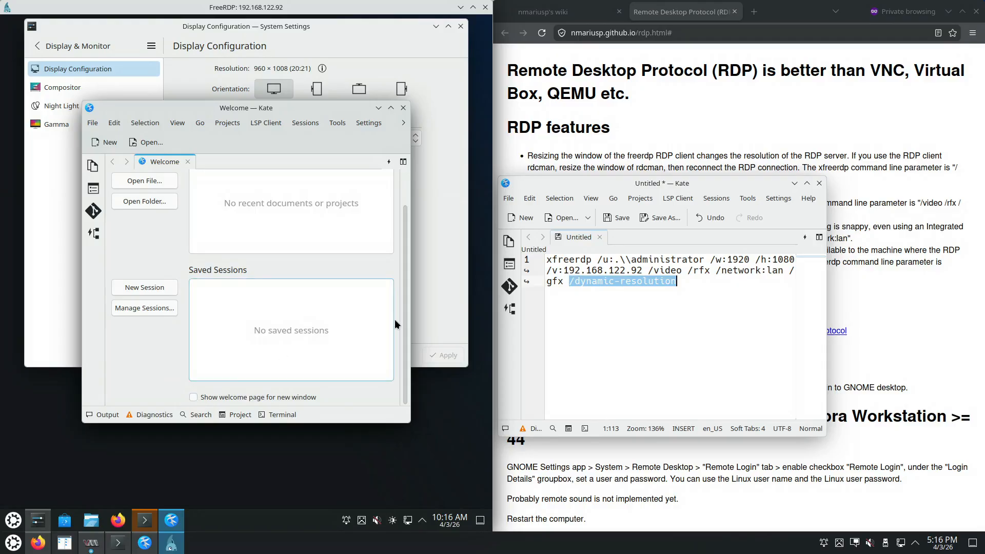
pyautogui.click(188, 162)
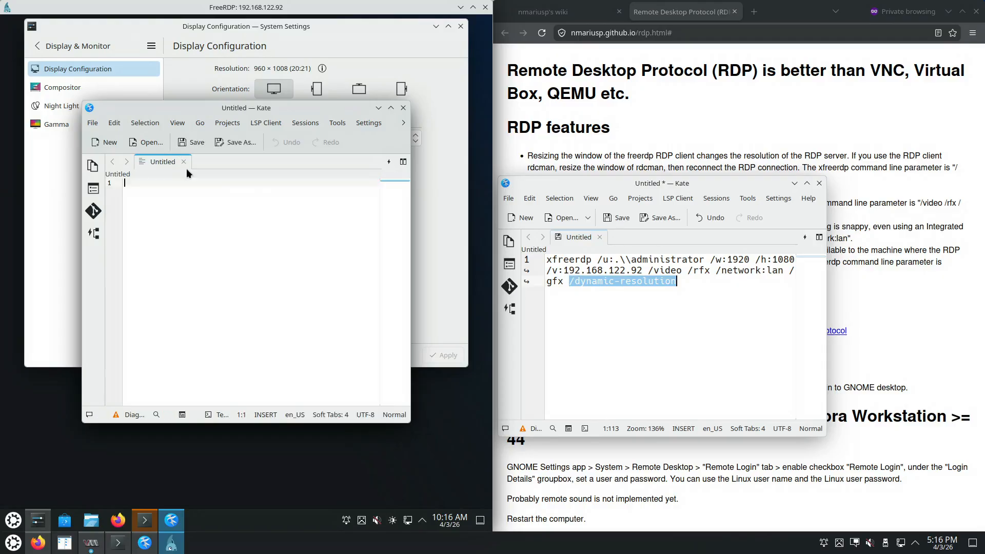
# Step: Copy most of the xfreerdp command from the host's Kate and paste it into the guest's empty Kate document
pyautogui.moveTo(557, 259); pyautogui.dragTo(608, 277)
pyautogui.rightClick(608, 278)
pyautogui.click(639, 299)
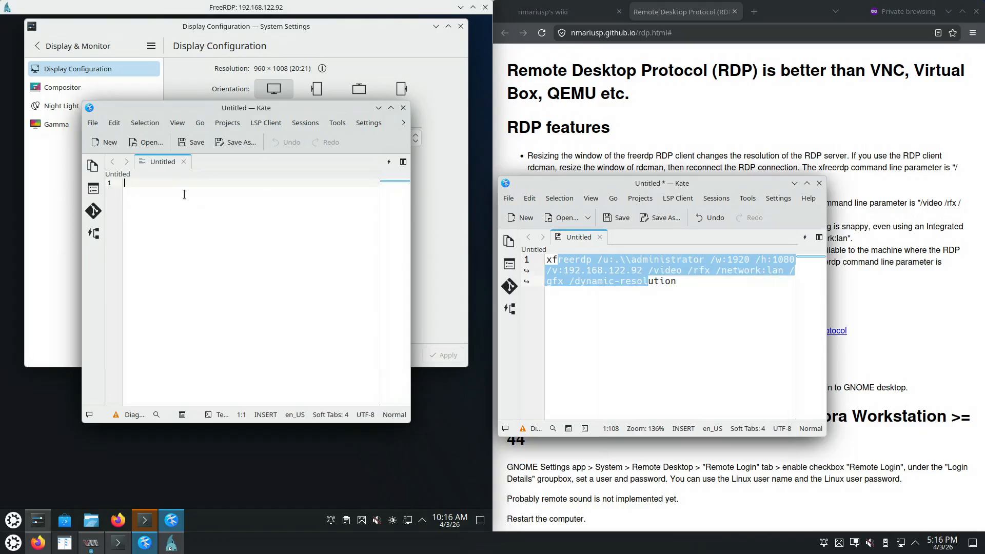
pyautogui.rightClick(186, 194)
pyautogui.click(218, 248)
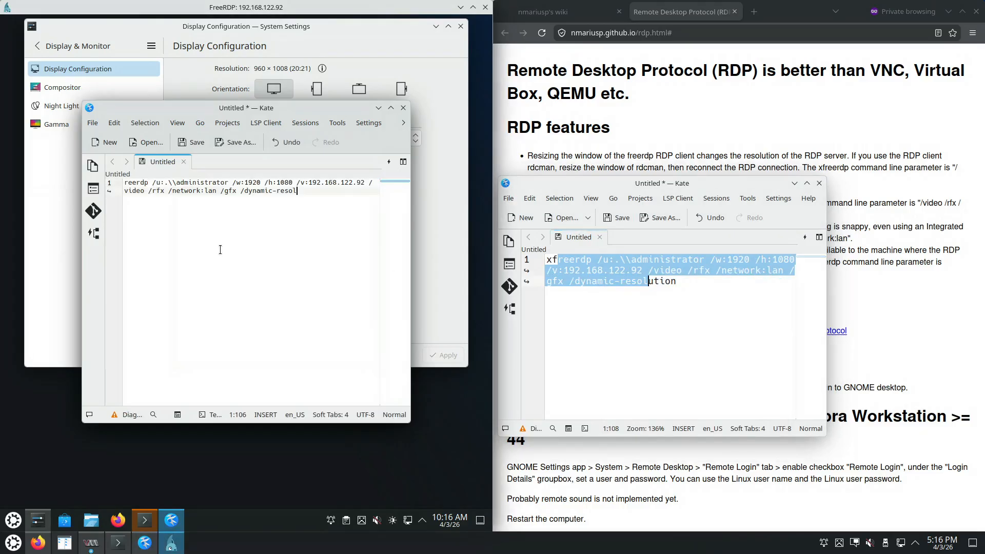
# Step: Copy the word "network" from the guest's Kate and paste it on line 3 of the host's Kate document
pyautogui.doubleClick(186, 191)
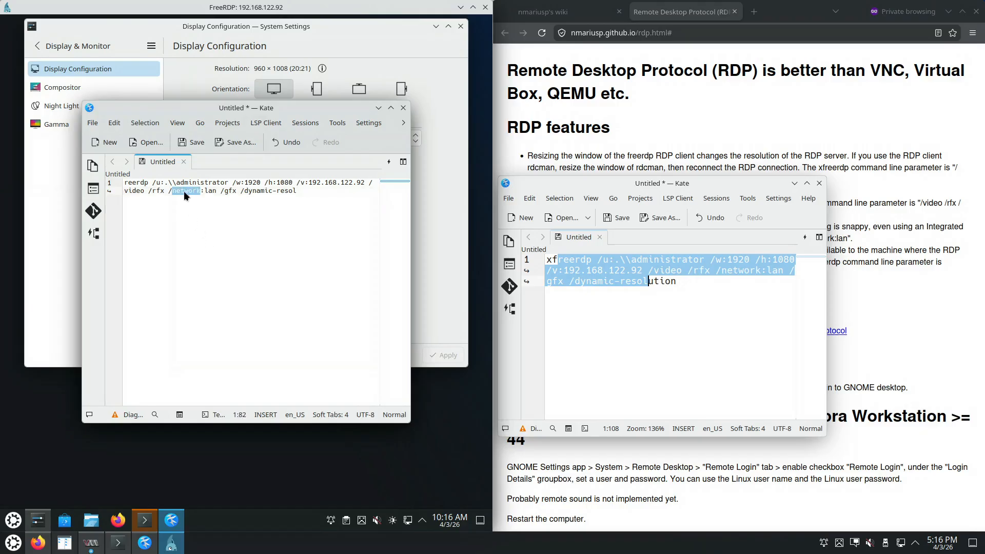
pyautogui.rightClick(186, 193)
pyautogui.click(204, 221)
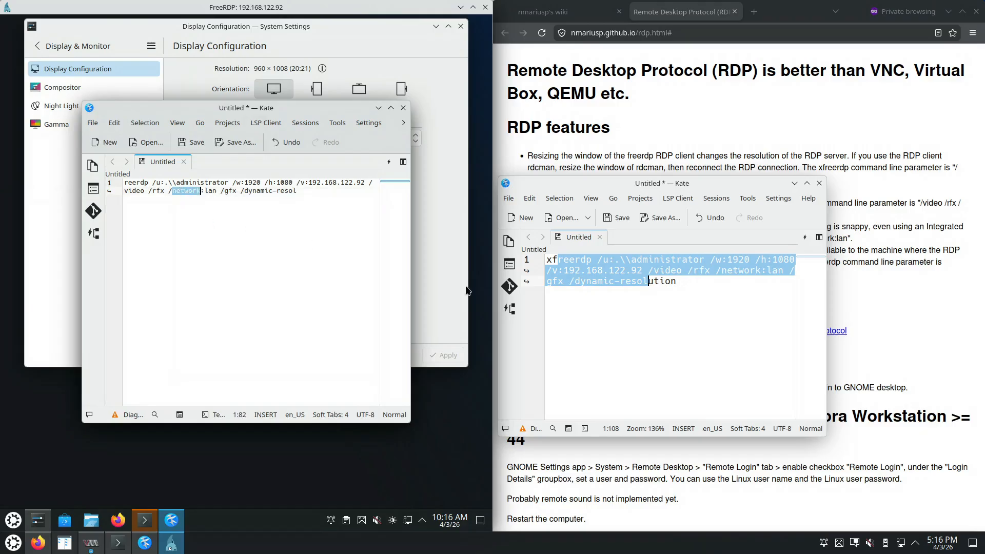
pyautogui.click(698, 291)
pyautogui.press('Return')
pyautogui.press('Return')
pyautogui.hotkey('ctrl', 'v')
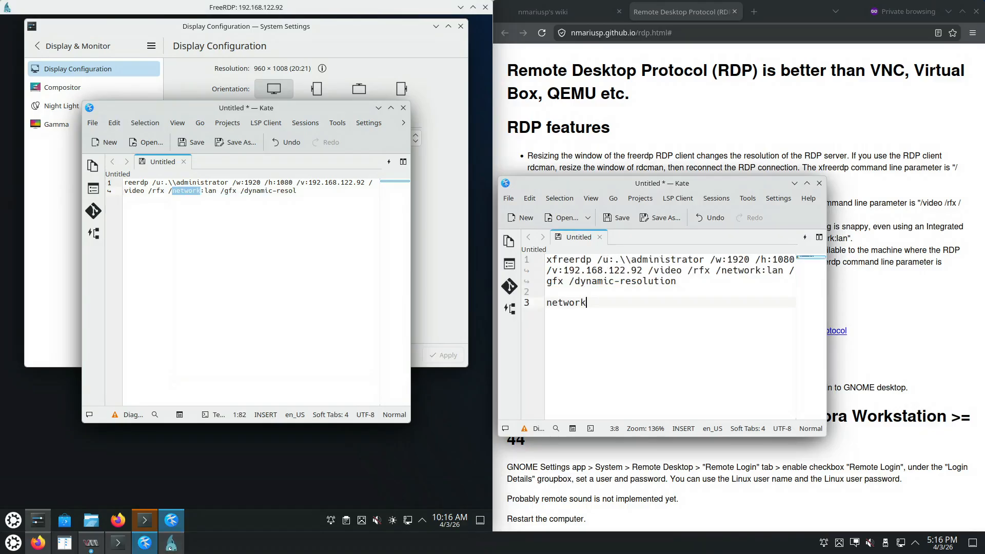
# Step: Close Kate on the guest, discarding its changes, and minimize the host's Kate window
pyautogui.click(403, 107)
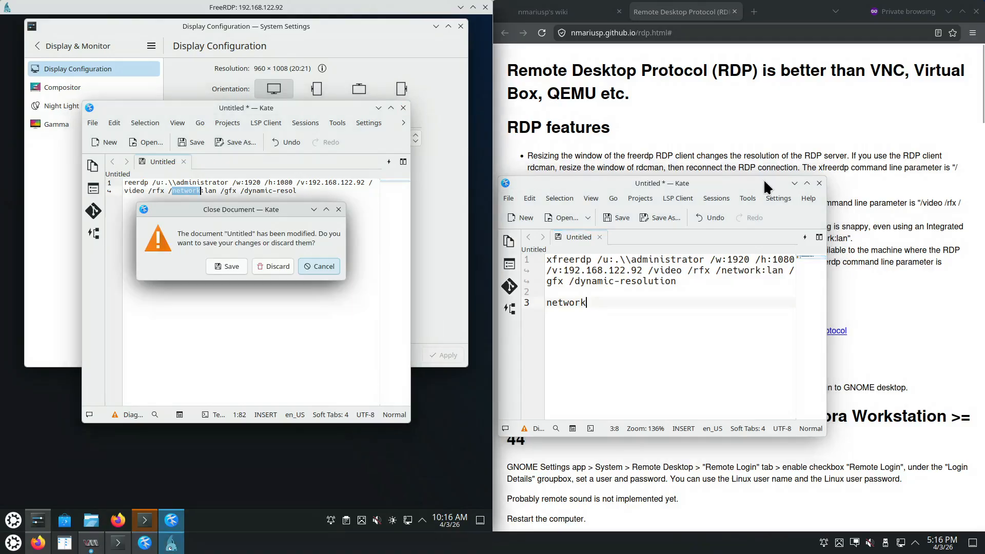
pyautogui.click(270, 263)
pyautogui.click(794, 183)
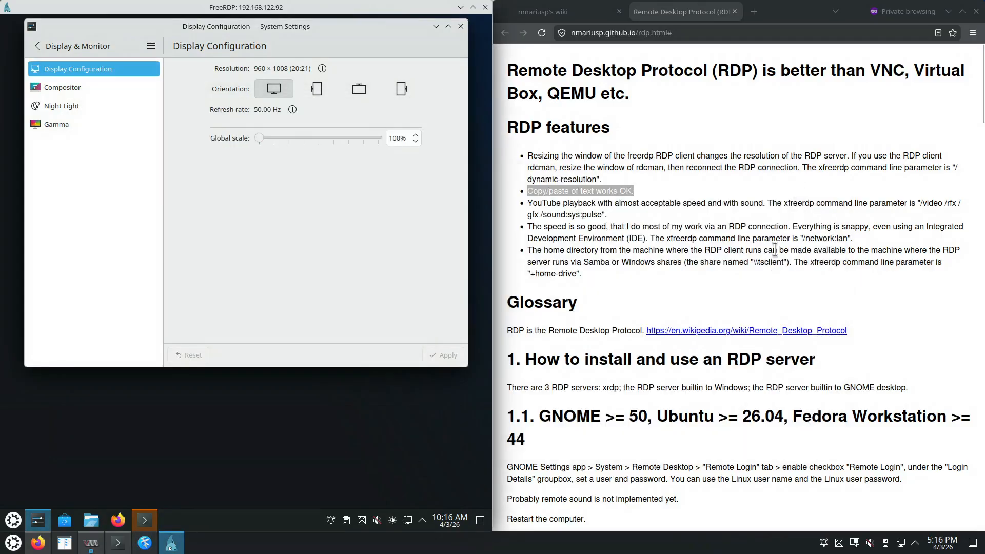
# Step: Highlight the remaining RDP features on the wiki page: YouTube playback with /sound:sys:pulse, +home-drive and the connection speed with /network:lan
pyautogui.click(651, 221)
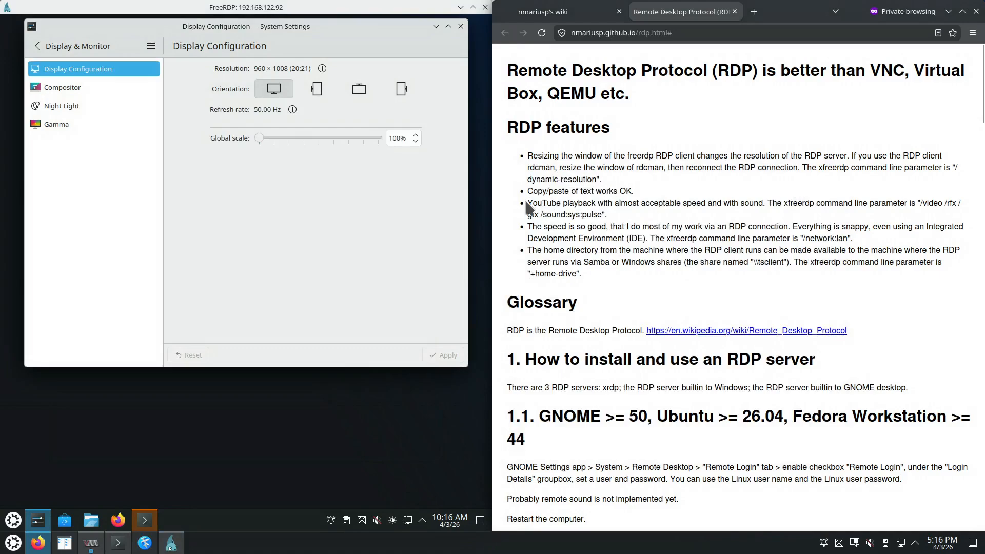
pyautogui.moveTo(584, 281); pyautogui.dragTo(524, 204)
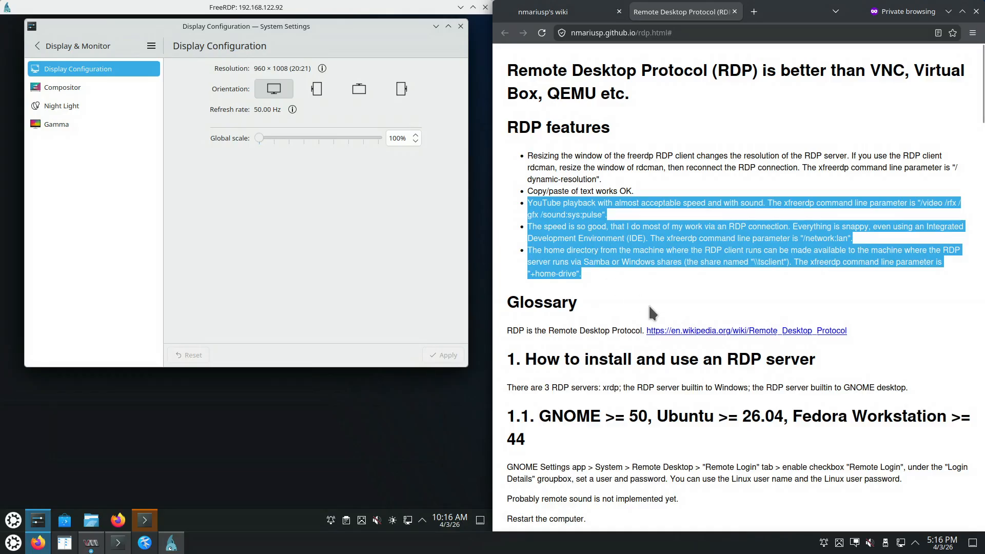
pyautogui.click(617, 265)
pyautogui.moveTo(541, 215); pyautogui.dragTo(603, 214)
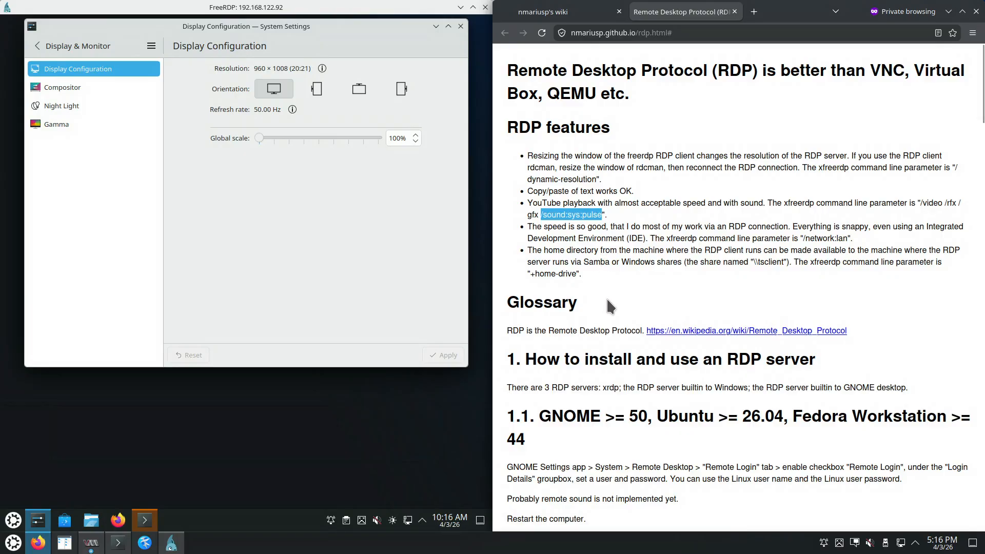
pyautogui.moveTo(530, 273); pyautogui.dragTo(575, 273)
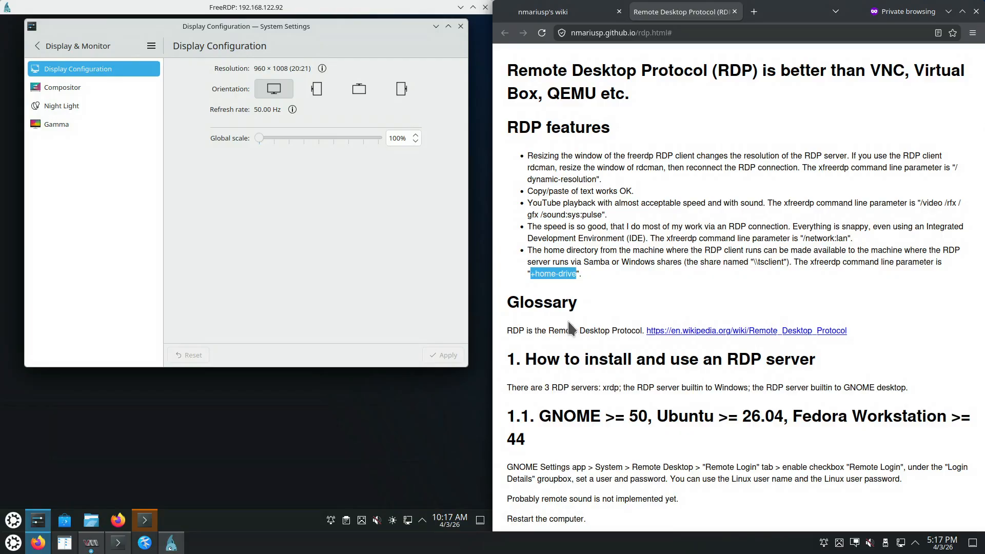
pyautogui.click(585, 272)
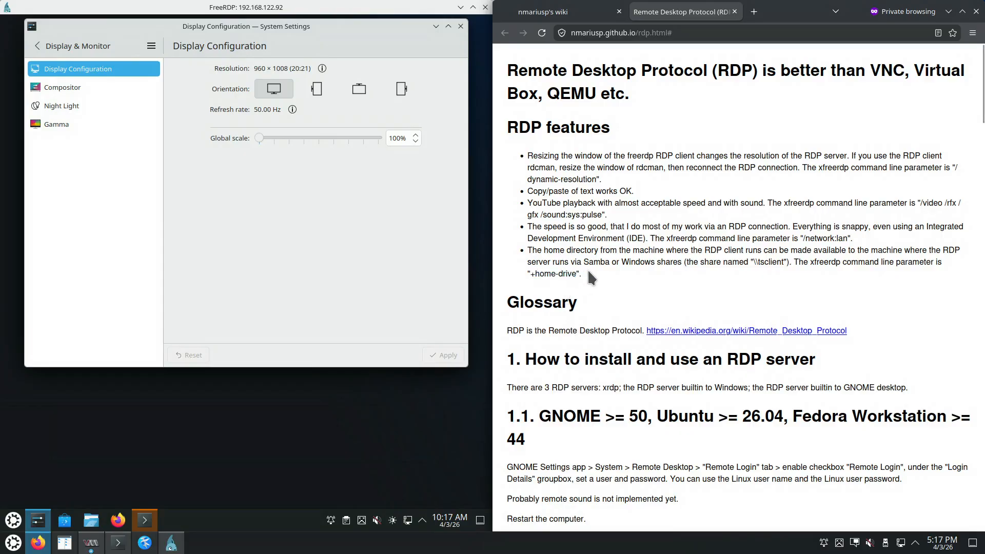
pyautogui.moveTo(588, 272); pyautogui.dragTo(853, 235)
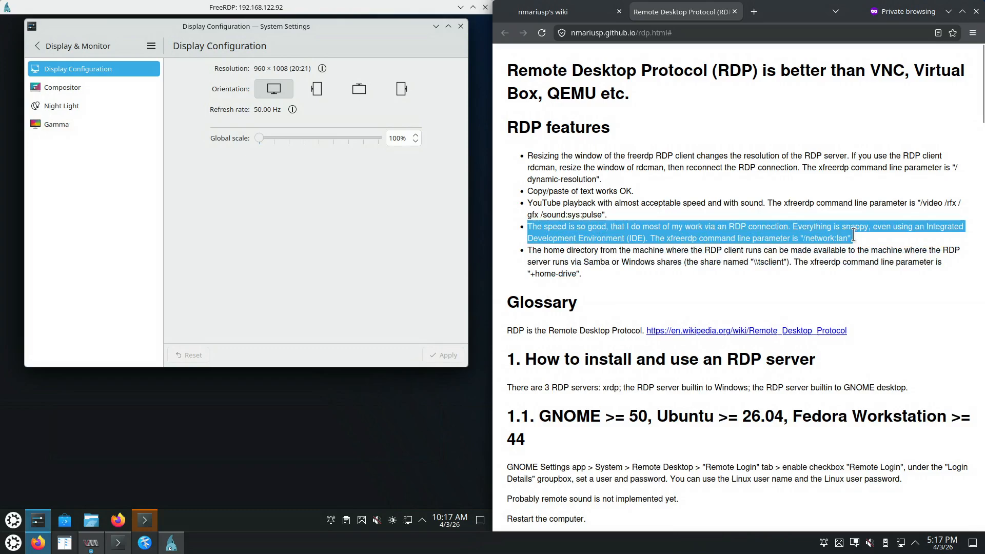
# Step: Try the guest's application launcher and open the Dolphin file manager from it
pyautogui.click(14, 520)
pyautogui.click(13, 520)
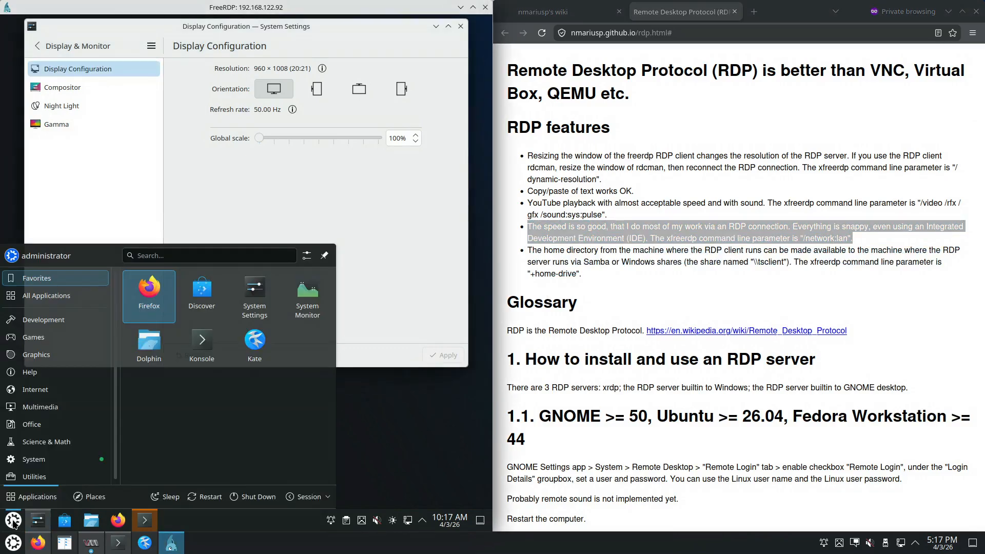
pyautogui.click(37, 521)
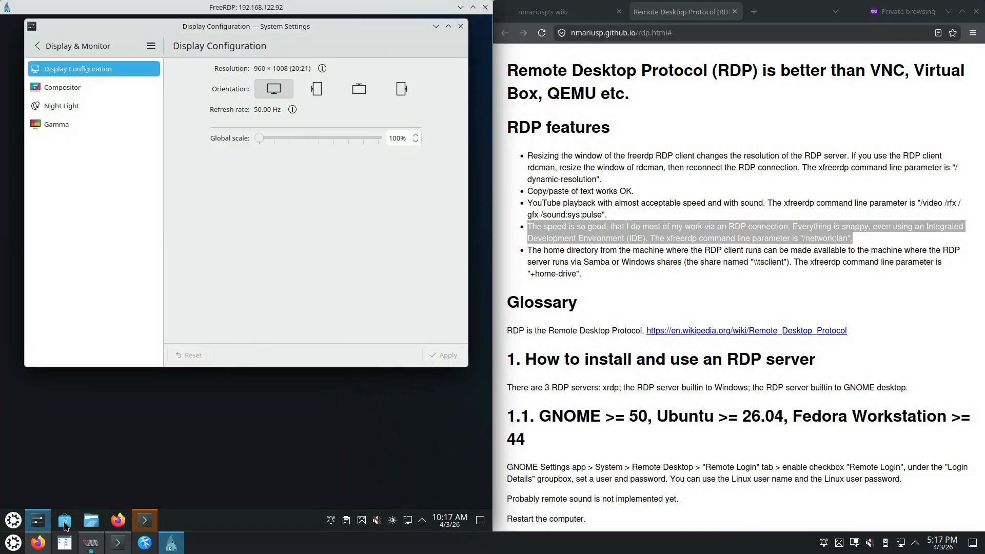
pyautogui.click(13, 522)
pyautogui.click(149, 346)
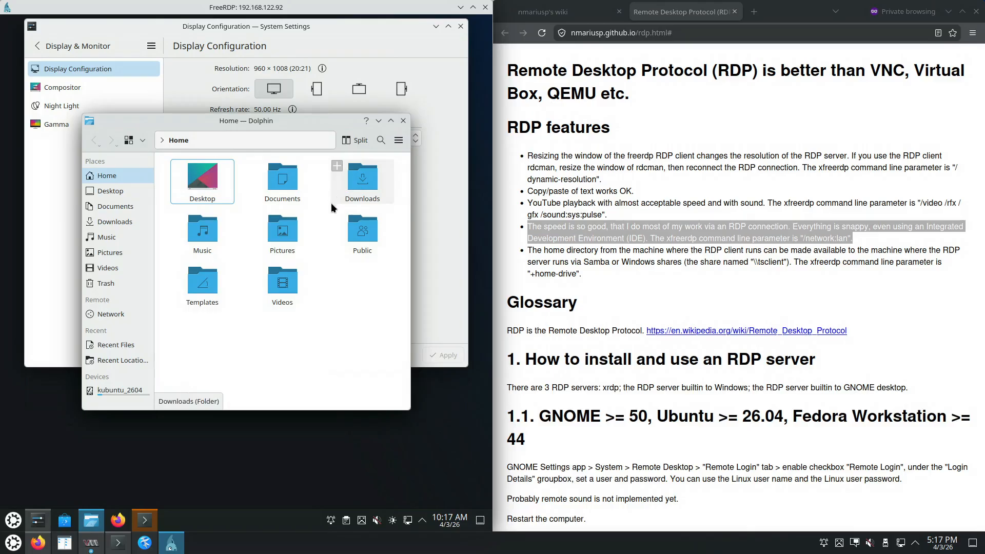
# Step: Open and close the host's and the guest's application launchers to compare how quickly they respond
pyautogui.click(13, 543)
pyautogui.click(13, 543)
pyautogui.click(13, 544)
pyautogui.click(13, 544)
pyautogui.click(13, 544)
pyautogui.click(13, 544)
pyautogui.click(12, 542)
pyautogui.click(13, 542)
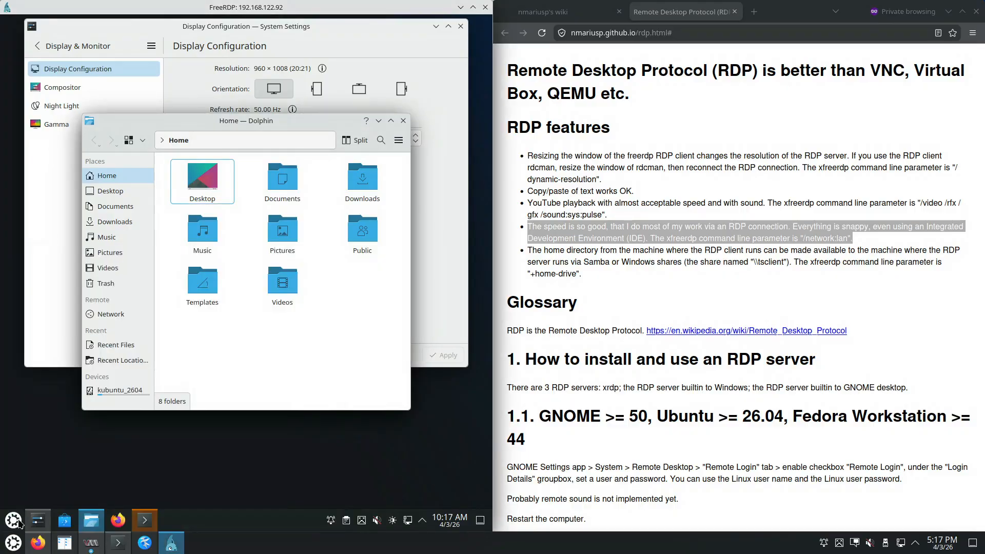
pyautogui.click(14, 521)
pyautogui.click(14, 544)
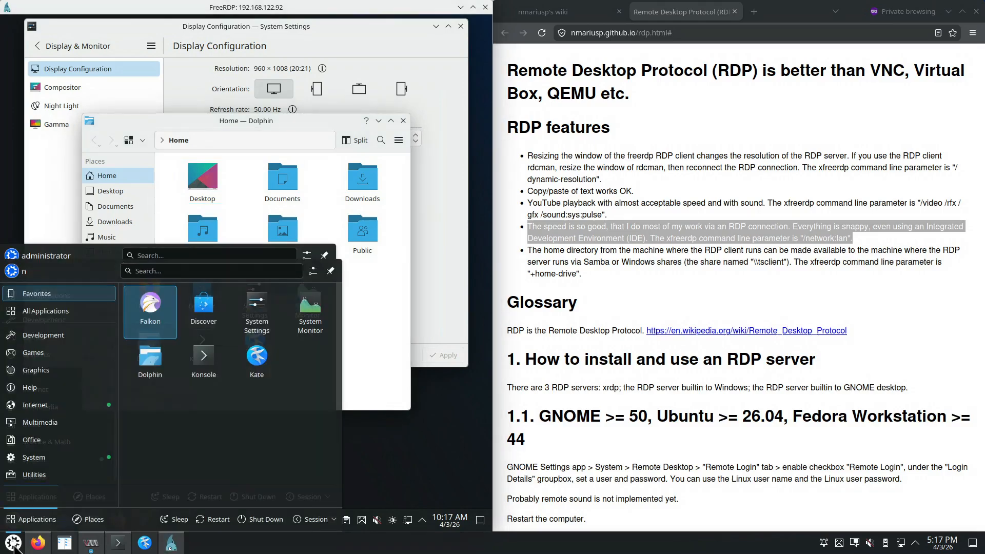
pyautogui.click(19, 524)
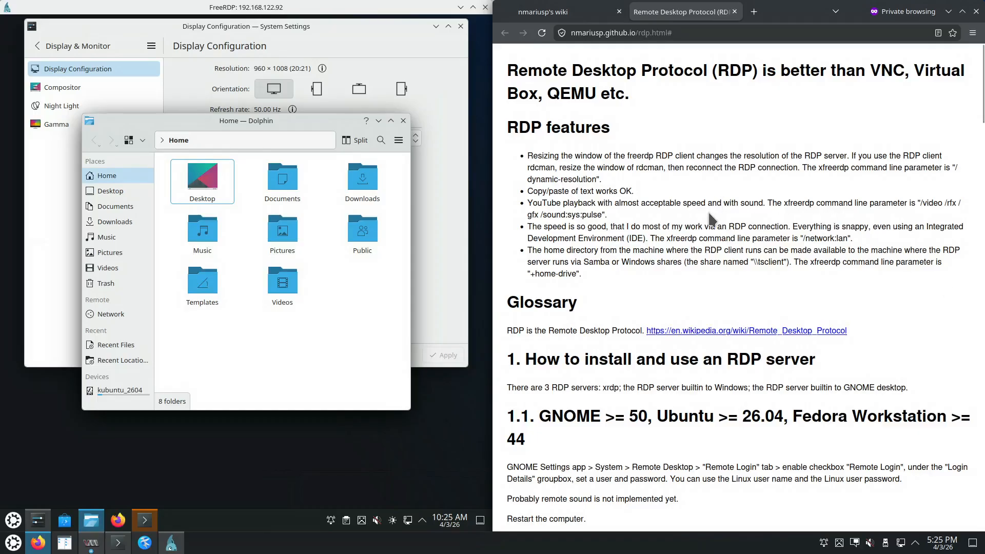
# Step: Show section 1.1 of the wiki page and highlight its GNOME Remote Login setup instructions
pyautogui.scroll(-3, 708, 215)
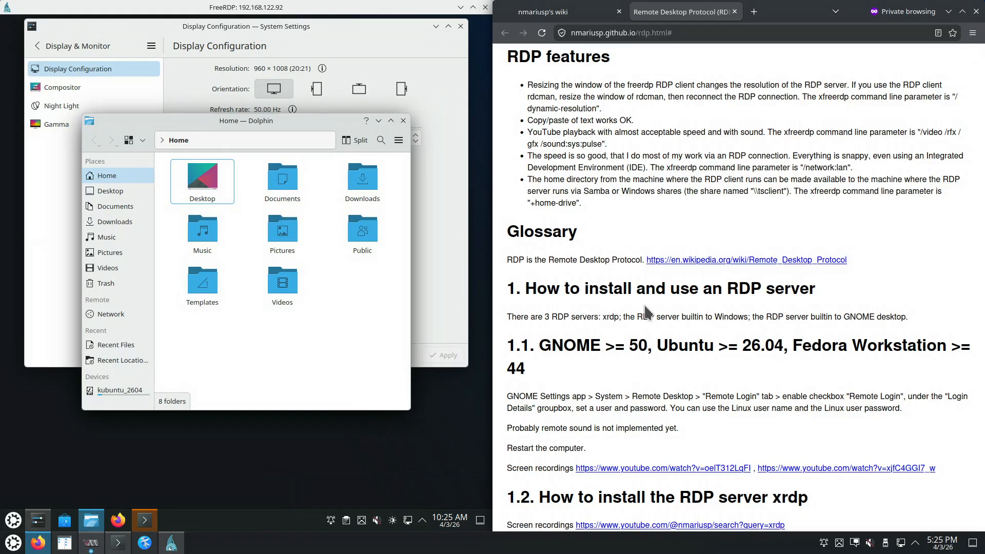
pyautogui.scroll(-9, 646, 313)
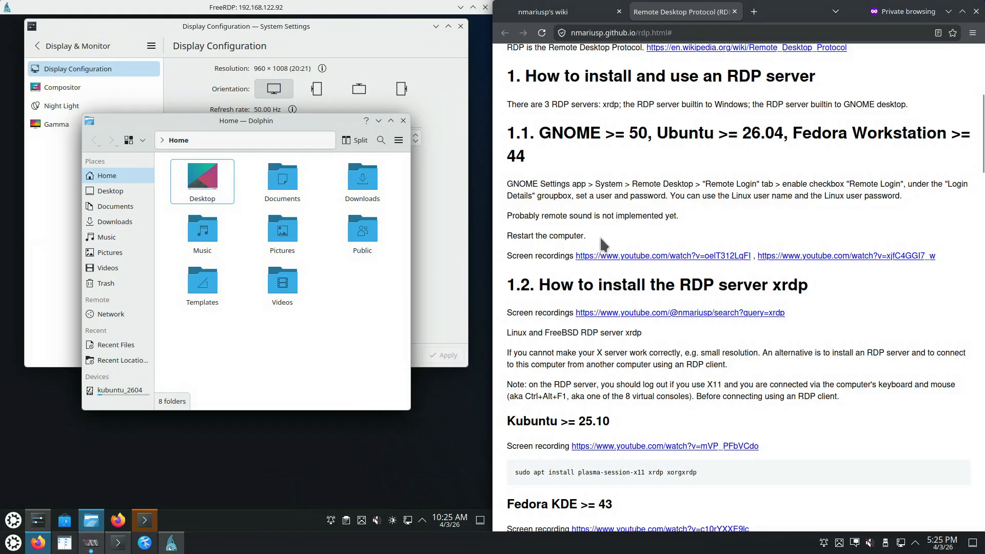
pyautogui.moveTo(594, 237); pyautogui.dragTo(513, 185)
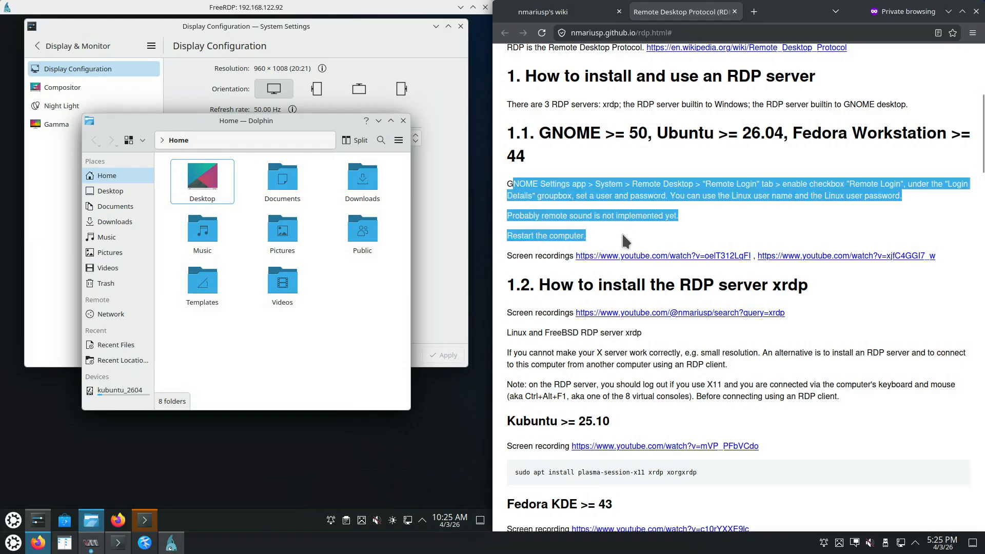